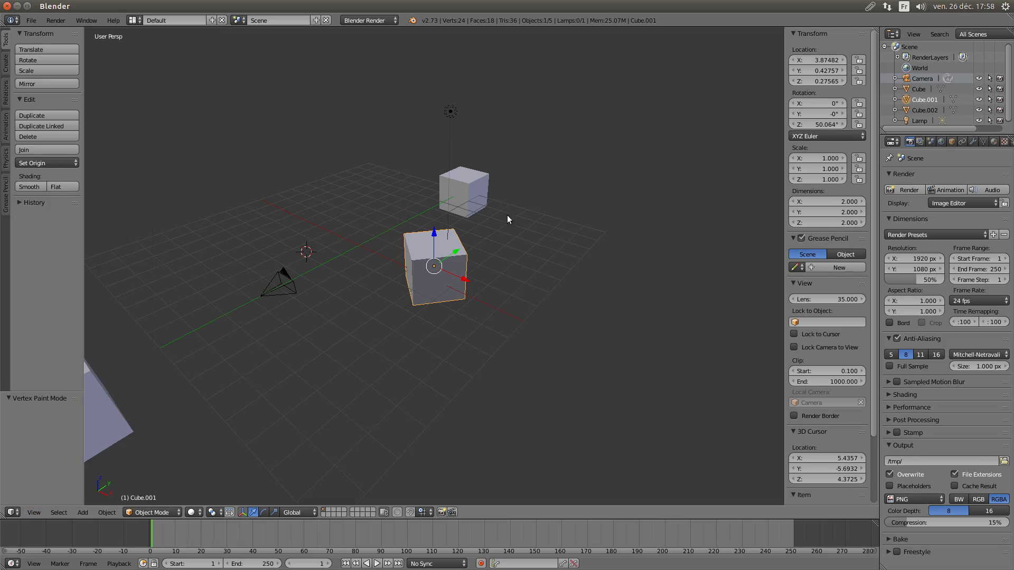
Clip the 3D view to a rectangular region around the far cube and inspect the clipped volume from several angles.
middle_click_drag(524, 340, 464, 339)
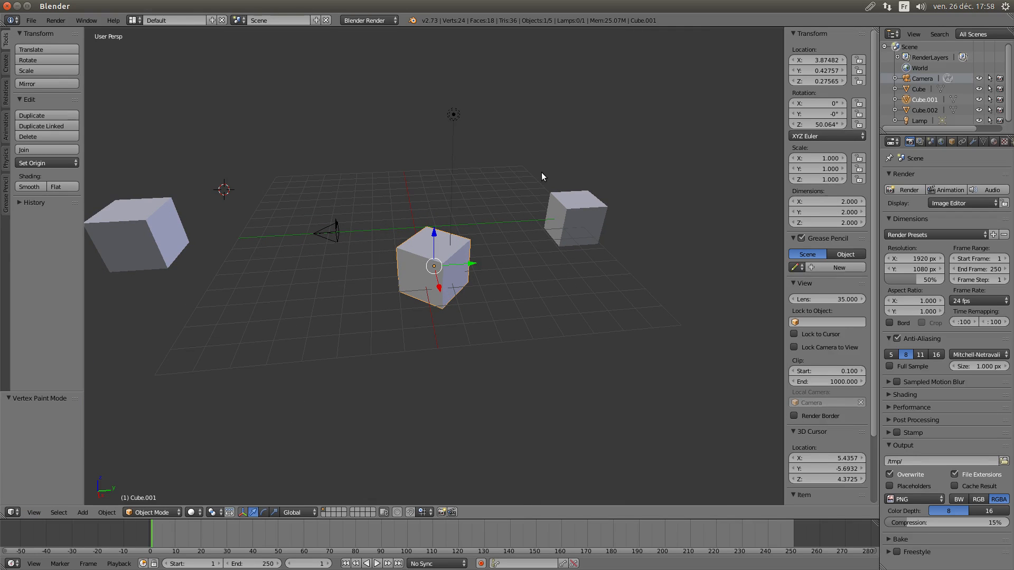
key("alt+b")
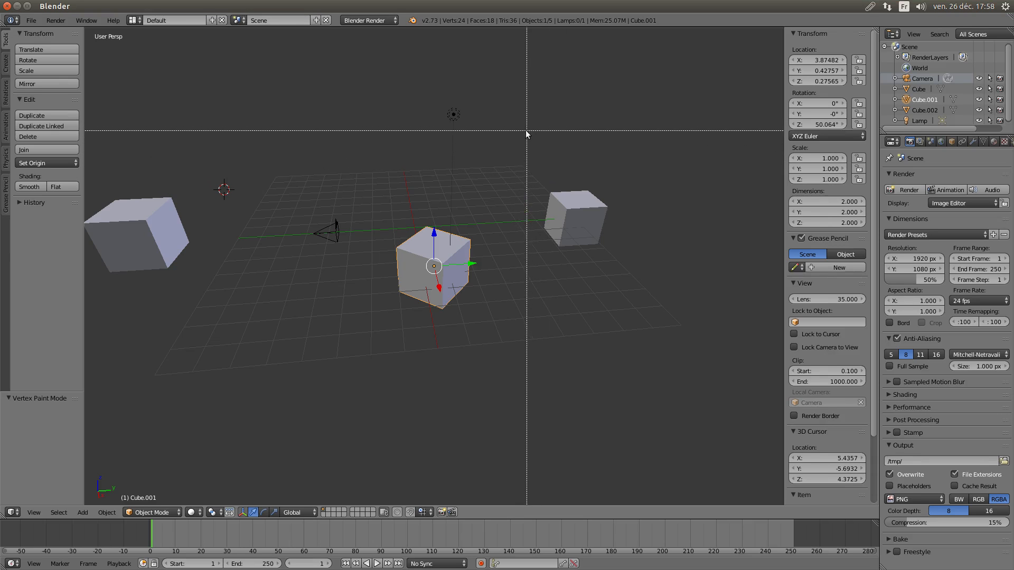
left_click_drag(510, 114, 663, 299)
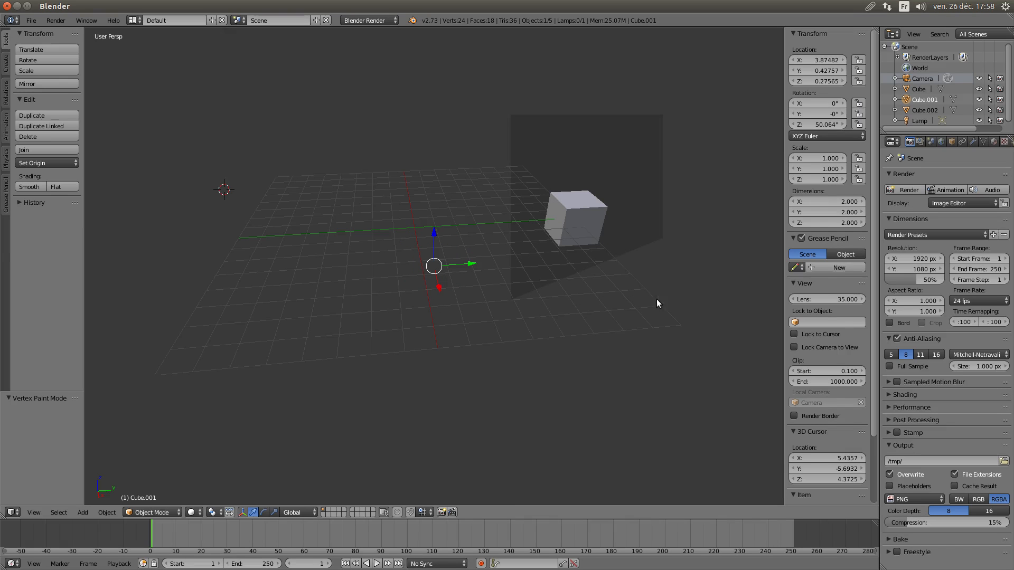
middle_click_drag(665, 266, 451, 184)
middle_click_drag(674, 281, 699, 288)
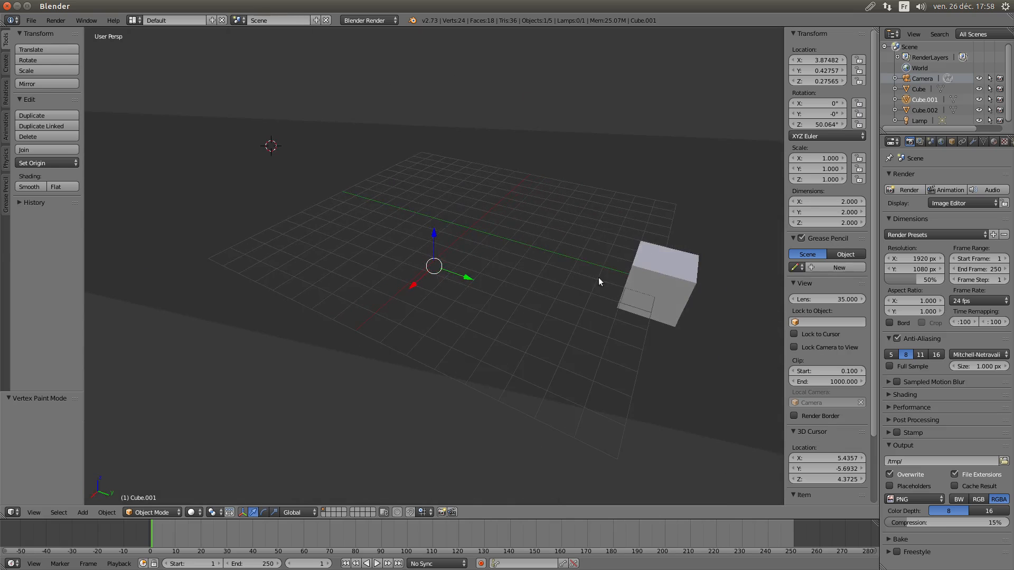
middle_click_drag(598, 279, 654, 258)
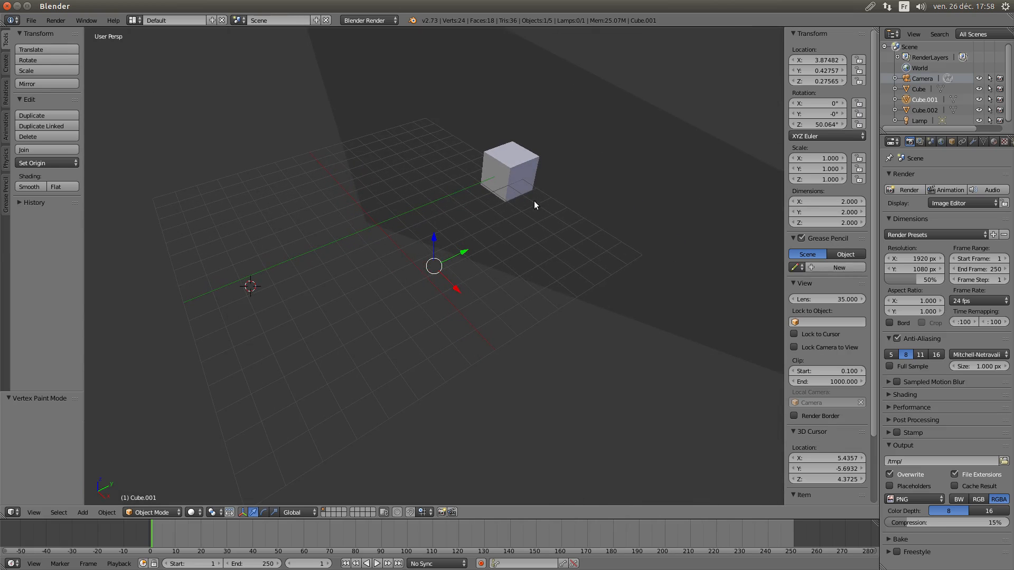
Move the cube inside the clipped region along the Y axis to about 4.70 so it crosses the clipping boundary.
right_click(508, 173)
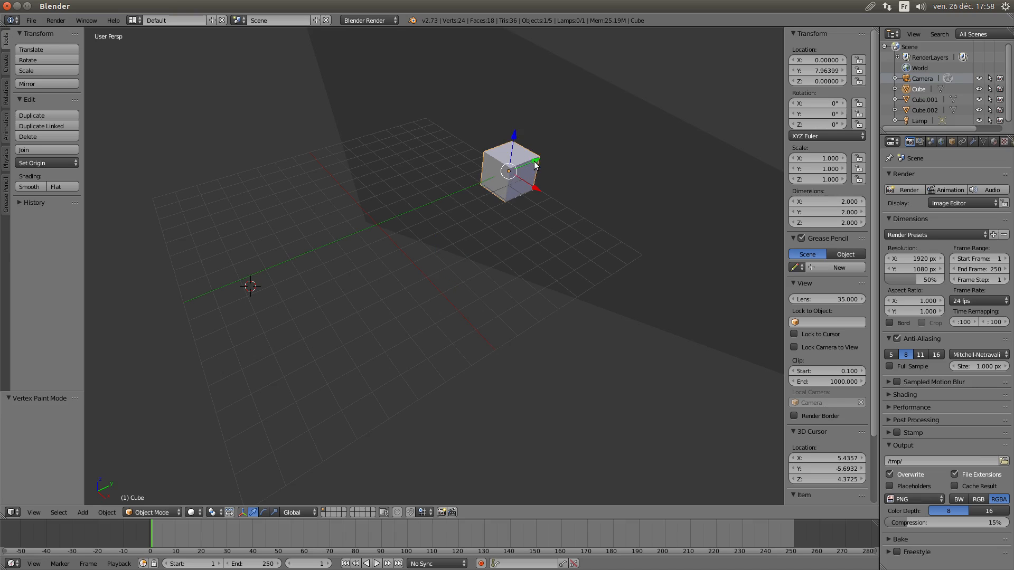
left_click_drag(535, 165, 527, 202)
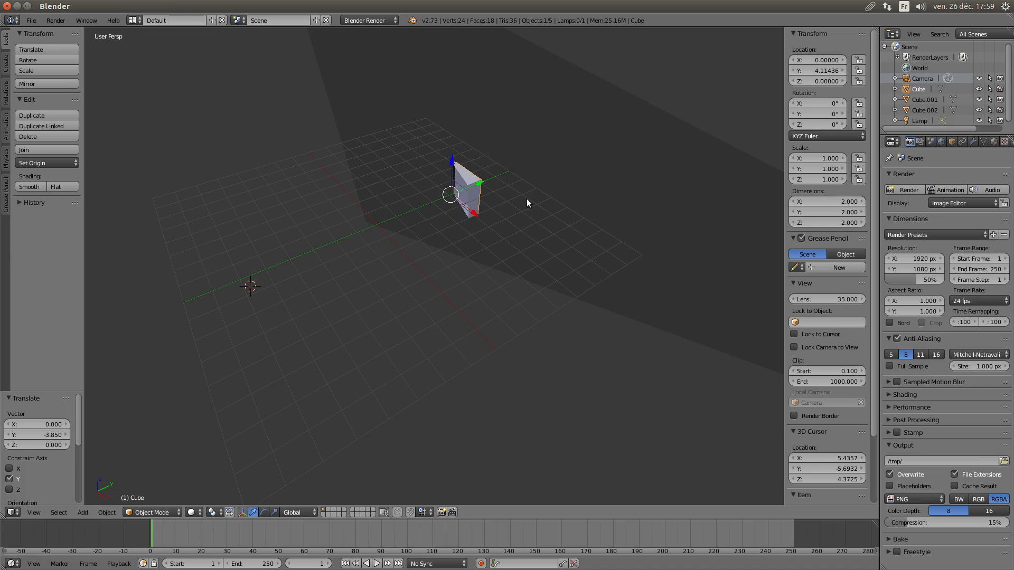
middle_click_drag(527, 203, 490, 204)
left_click_drag(533, 205, 549, 204)
middle_click_drag(514, 219, 581, 197)
scroll(458, 204, "up", 3)
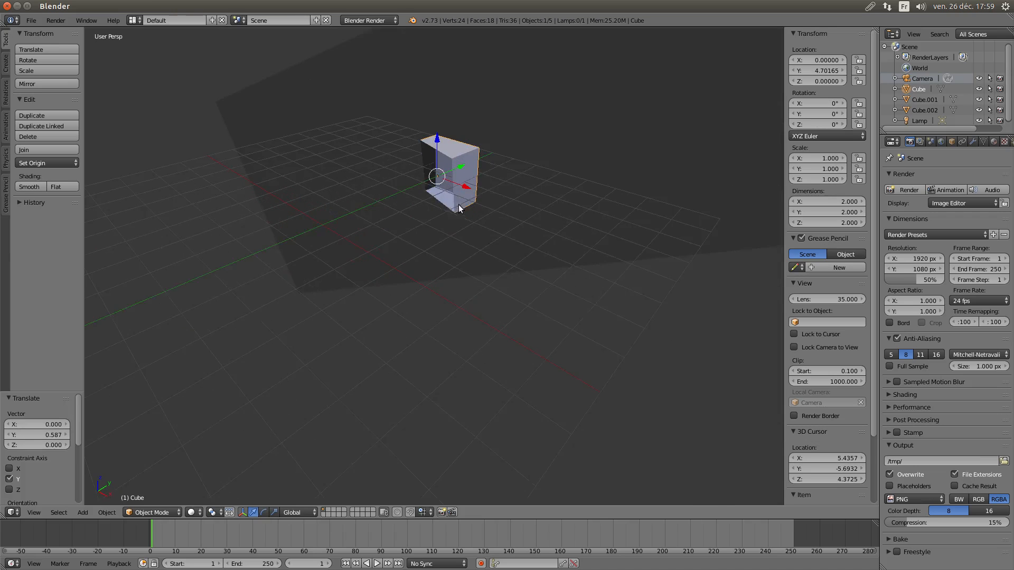
scroll(458, 204, "up", 1)
middle_click_drag(457, 180, 492, 176)
scroll(355, 242, "down", 6)
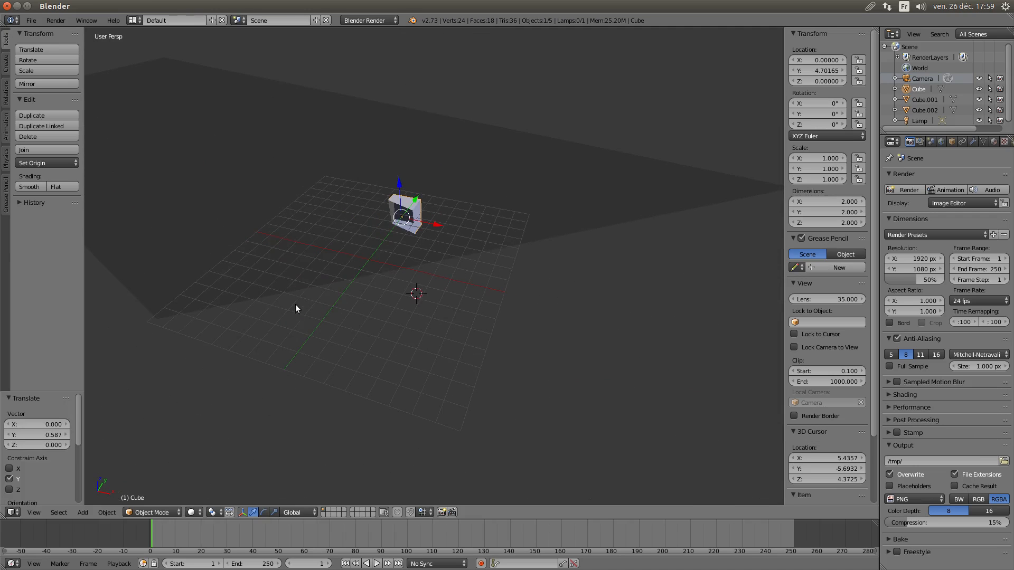
Add a monkey mesh outside the clipped region, at the newly placed 3D cursor, and move it along Y to about -4.52.
left_click(343, 298)
key("shift+a")
mouse_move(375, 299)
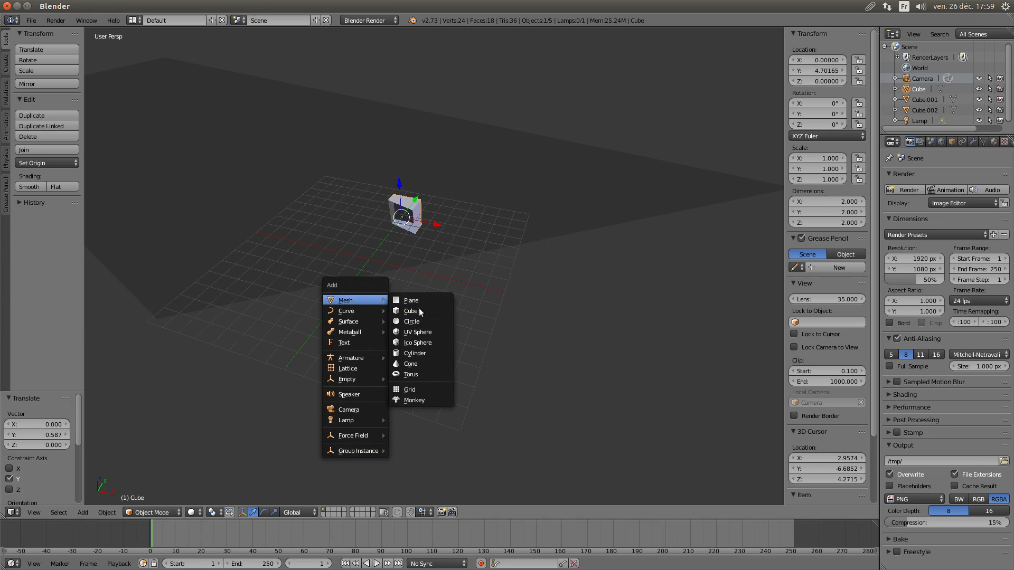
left_click(418, 401)
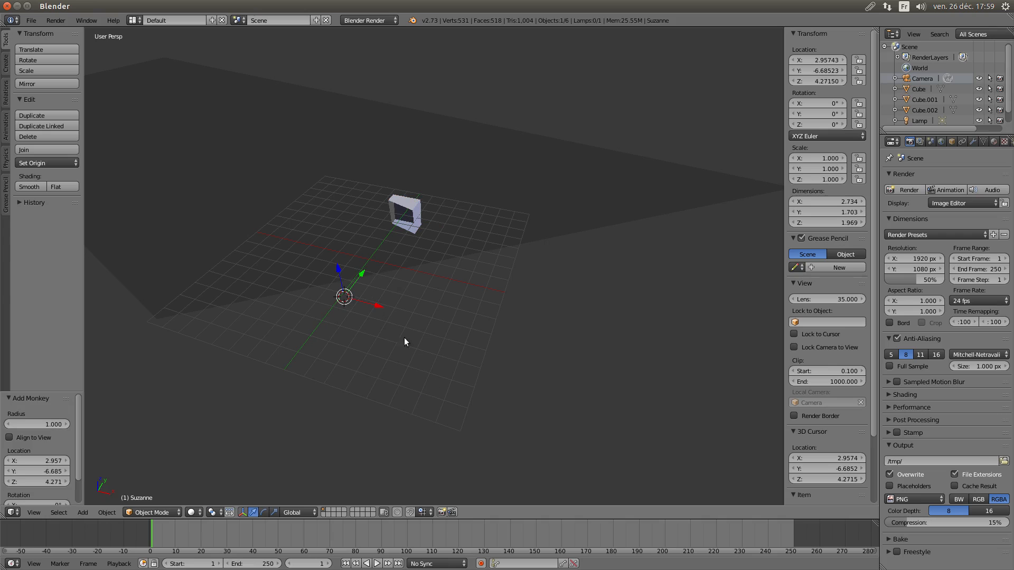
middle_click_drag(413, 290, 347, 281)
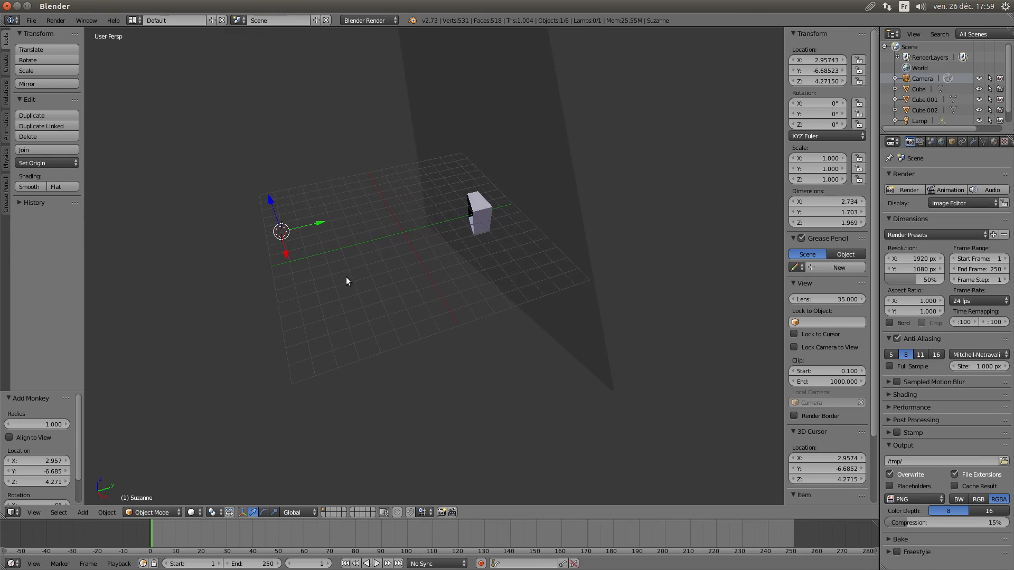
left_click_drag(321, 228, 369, 215)
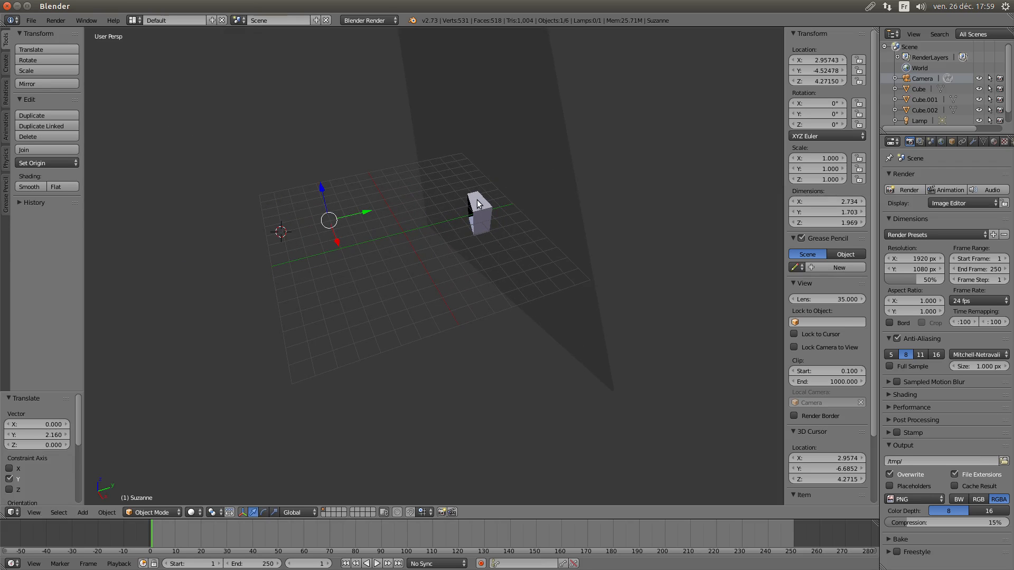
Clear the view clipping and move the monkey to about X -1.49, Y -2.10, Z 2.12.
key("alt+b")
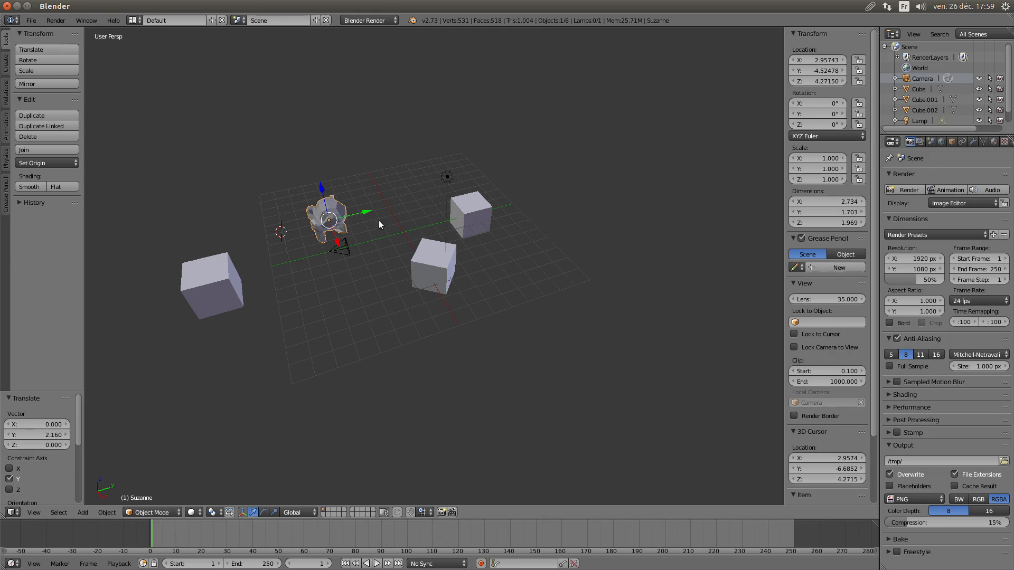
middle_click_drag(337, 251, 323, 225)
left_click_drag(331, 171, 383, 225)
middle_click_drag(384, 224, 413, 228)
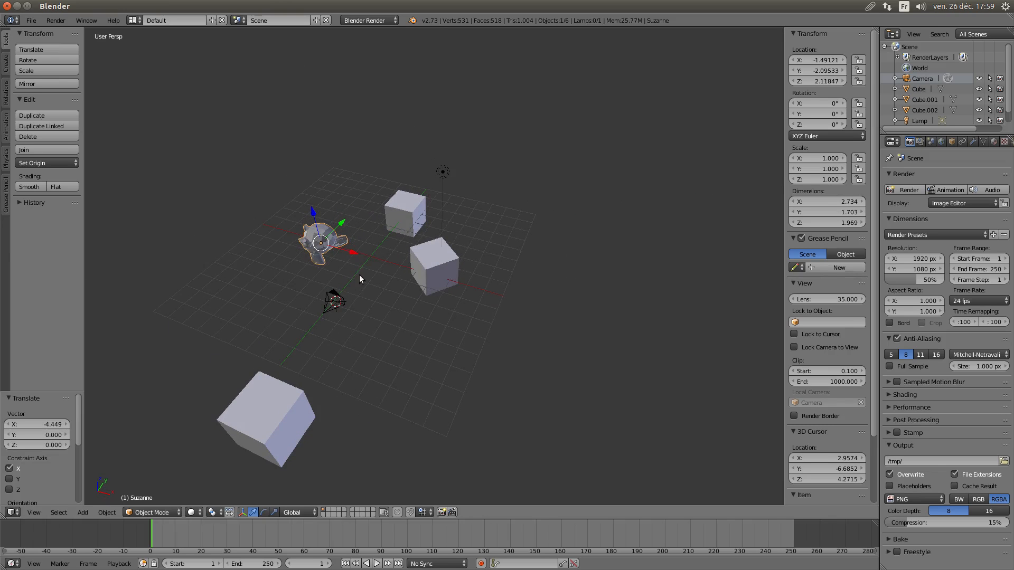
scroll(369, 253, "up", 4)
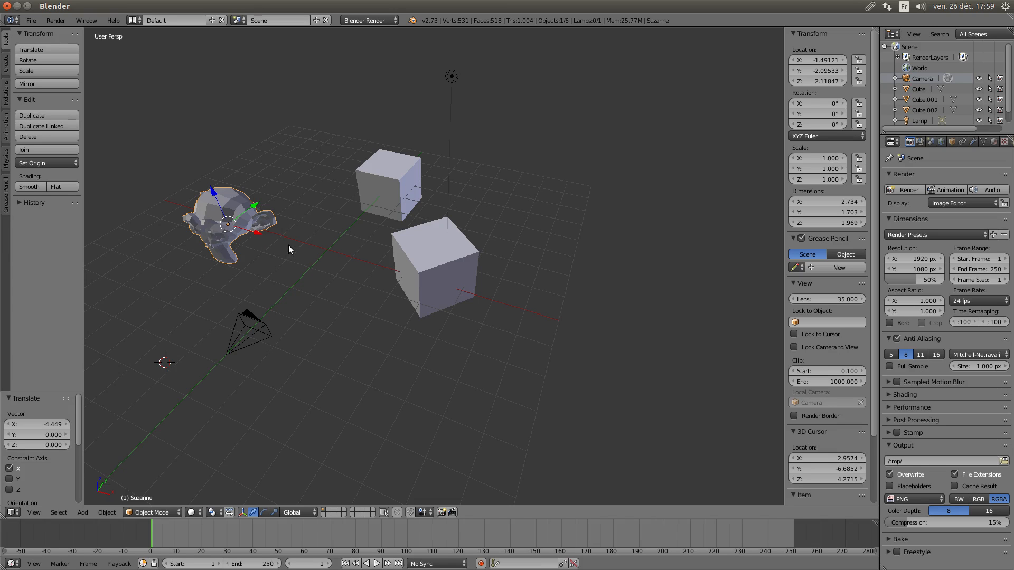
Clip the view to a region cutting through the monkey head, examine its hollow interior, and clear the clipping.
key("b")
left_click_drag(221, 119, 338, 343)
middle_click_drag(330, 342, 259, 275)
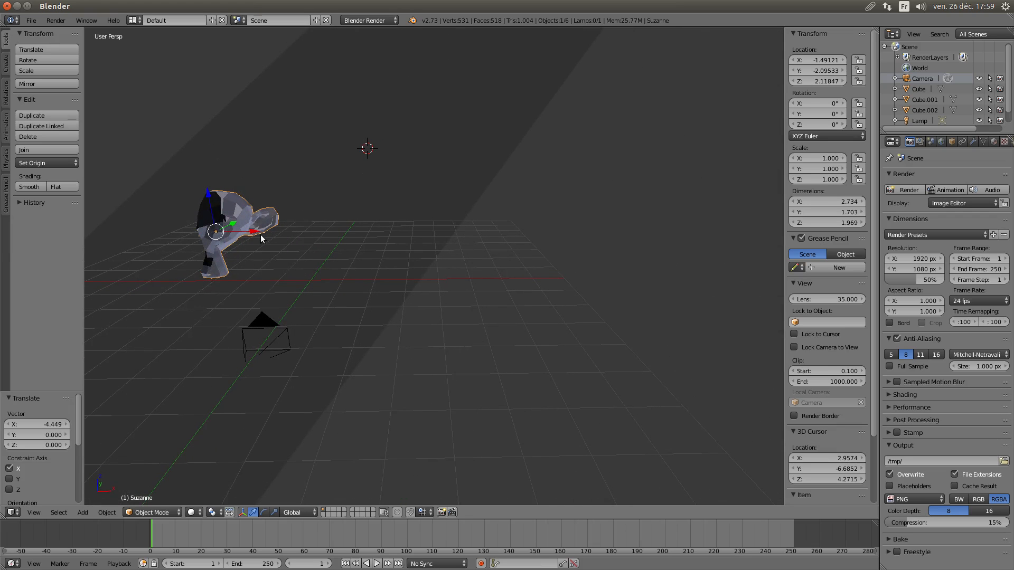
middle_click_drag(215, 229, 375, 279)
middle_click_drag(438, 314, 448, 294)
scroll(447, 294, "up", 2)
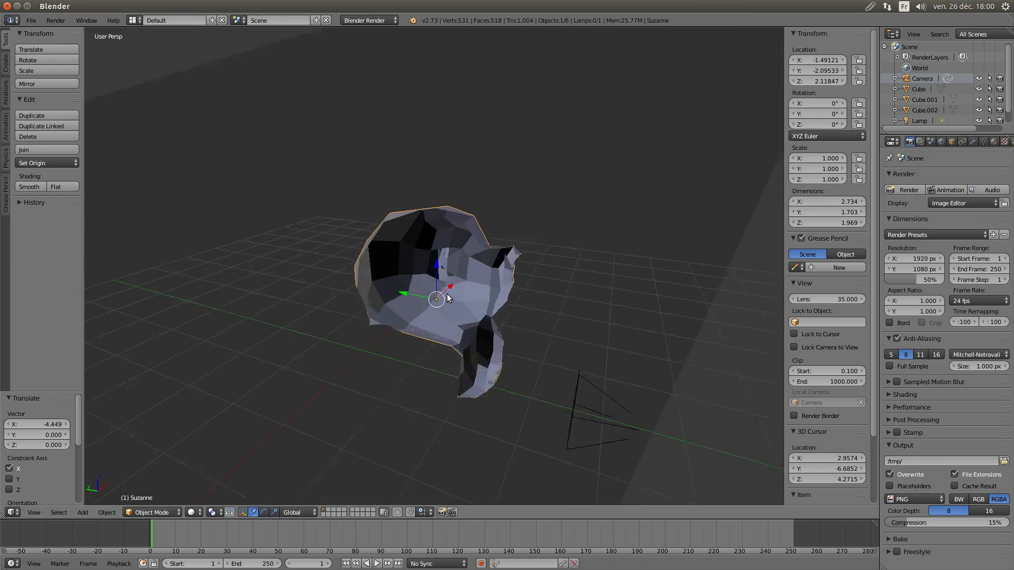
scroll(447, 298, "up", 3)
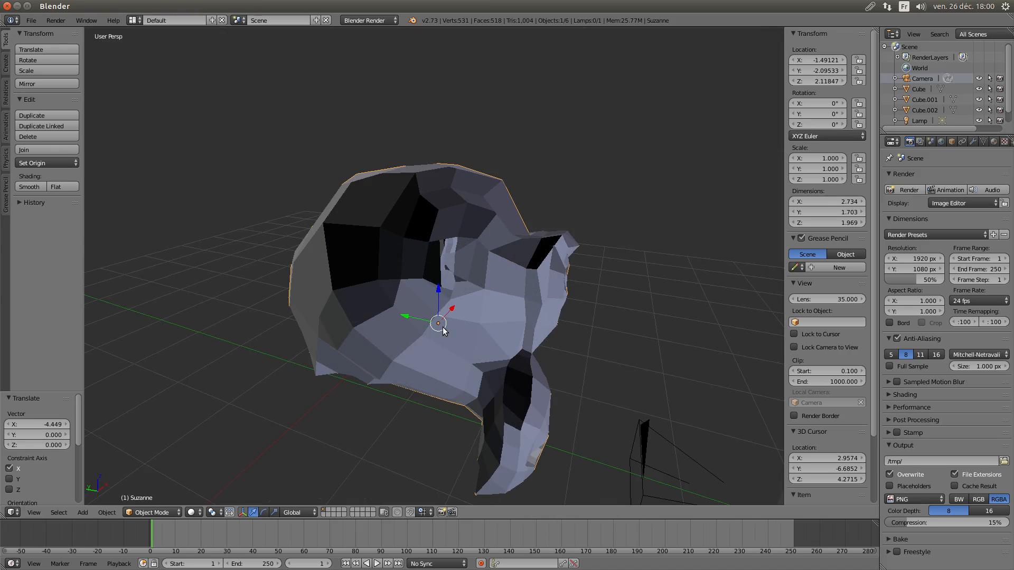
scroll(443, 330, "down", 4)
scroll(470, 305, "down", 4)
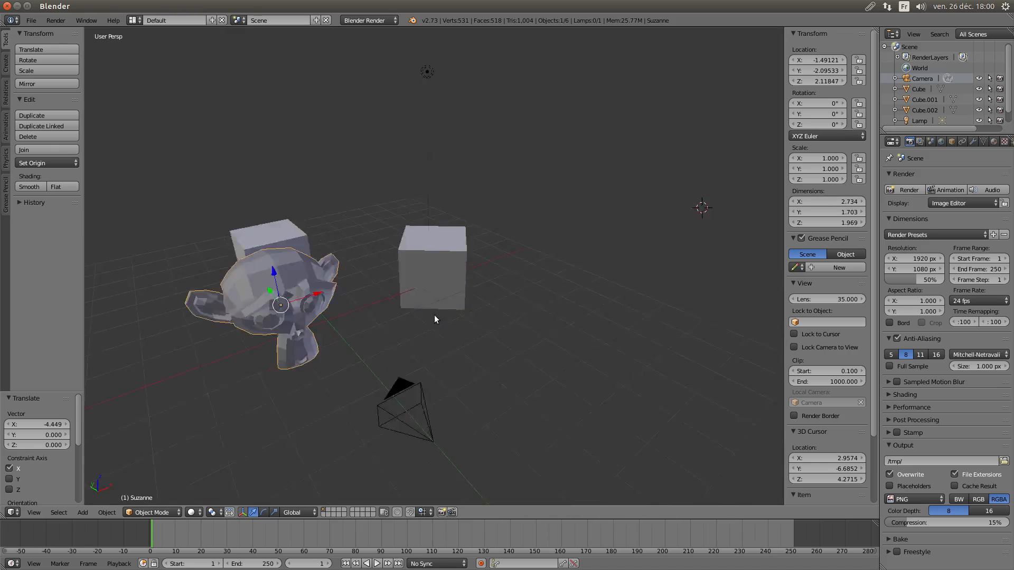
Use Zoom Border to frame the foreground cube and, from there, the monkey head.
middle_click_drag(434, 315, 421, 322)
left_click(34, 513)
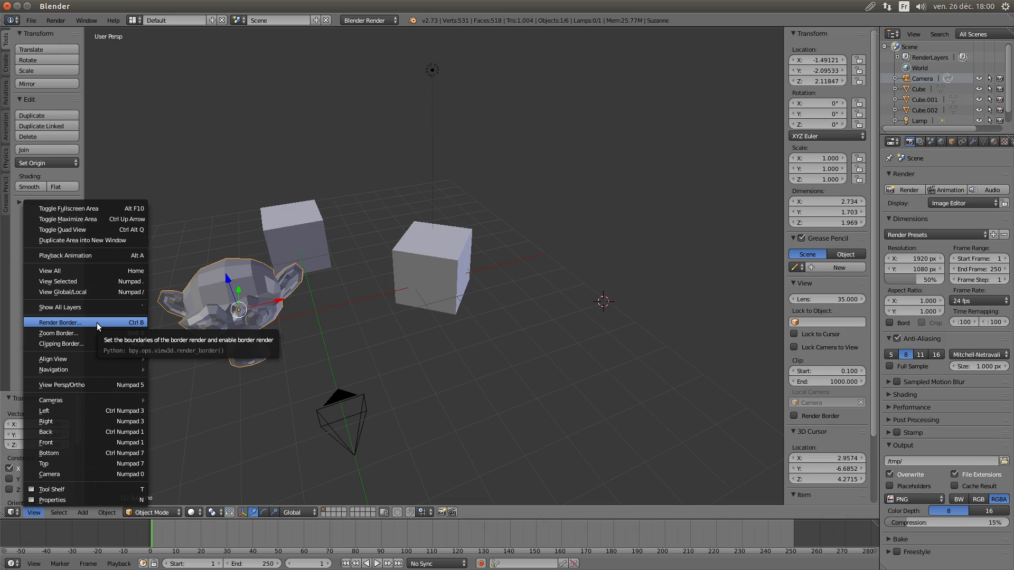
middle_click_drag(378, 303, 353, 319)
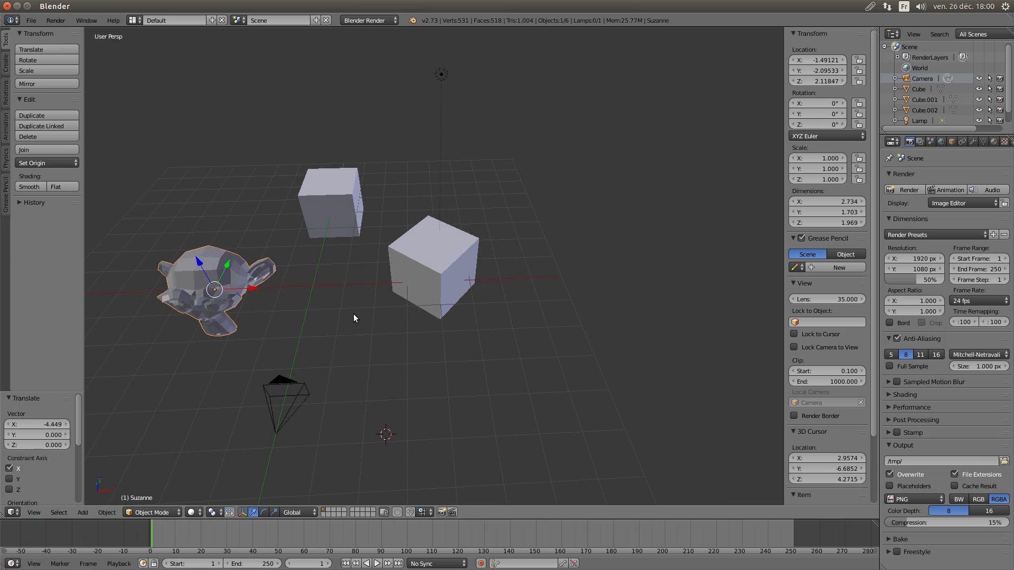
middle_click_drag(286, 301, 317, 294)
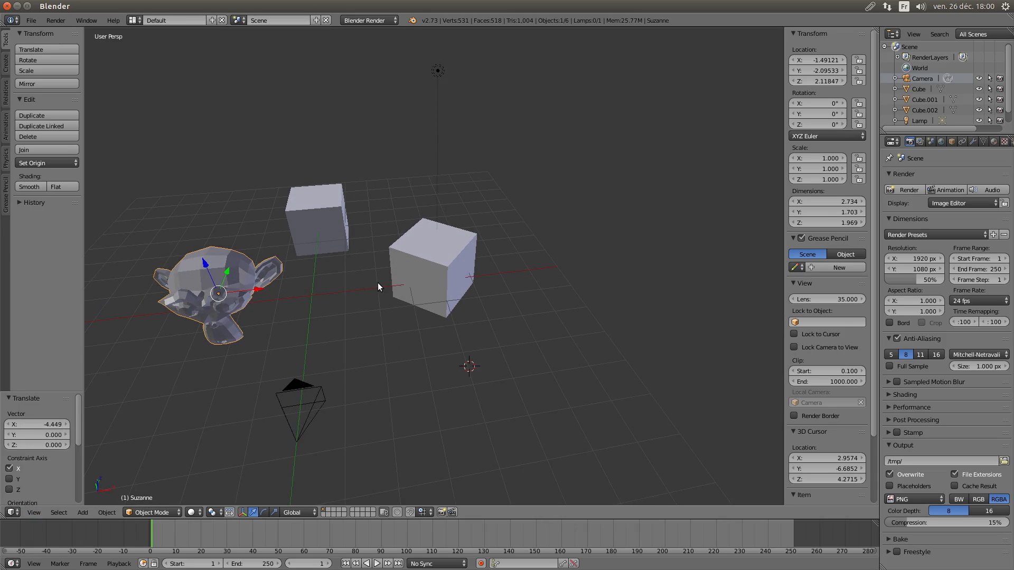
scroll(378, 287, "down", 7)
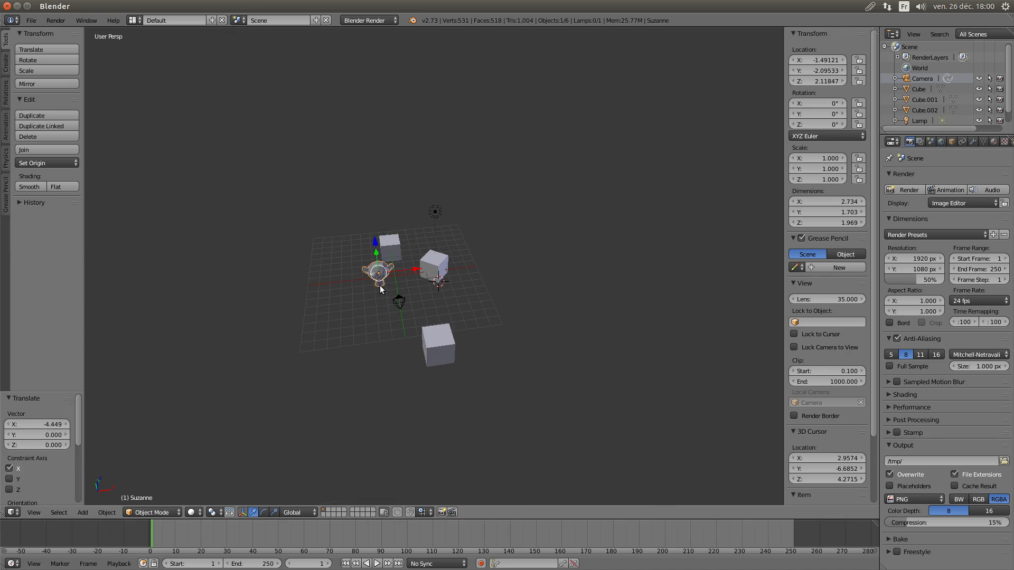
key("b")
left_click_drag(407, 315, 484, 377)
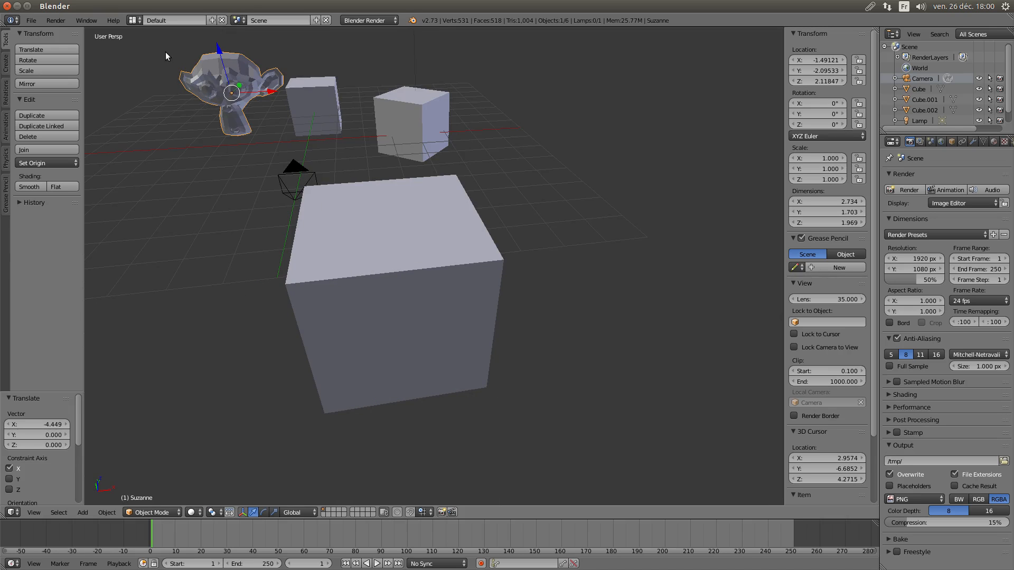
key("shift+b")
left_click_drag(160, 35, 321, 145)
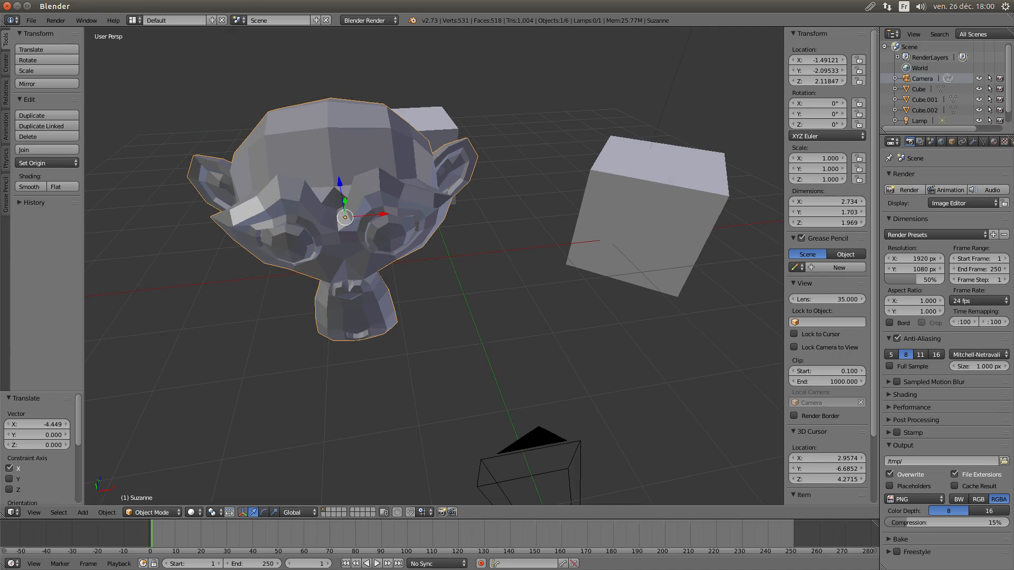
Set a render border in the 3D view enclosing the whole monkey head.
left_click(34, 513)
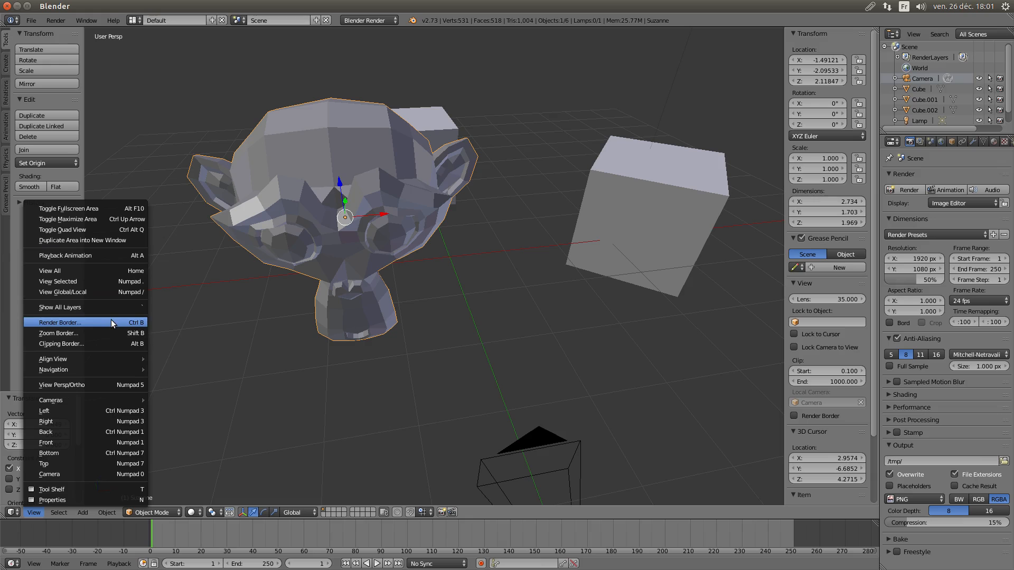
middle_click_drag(423, 265, 414, 267)
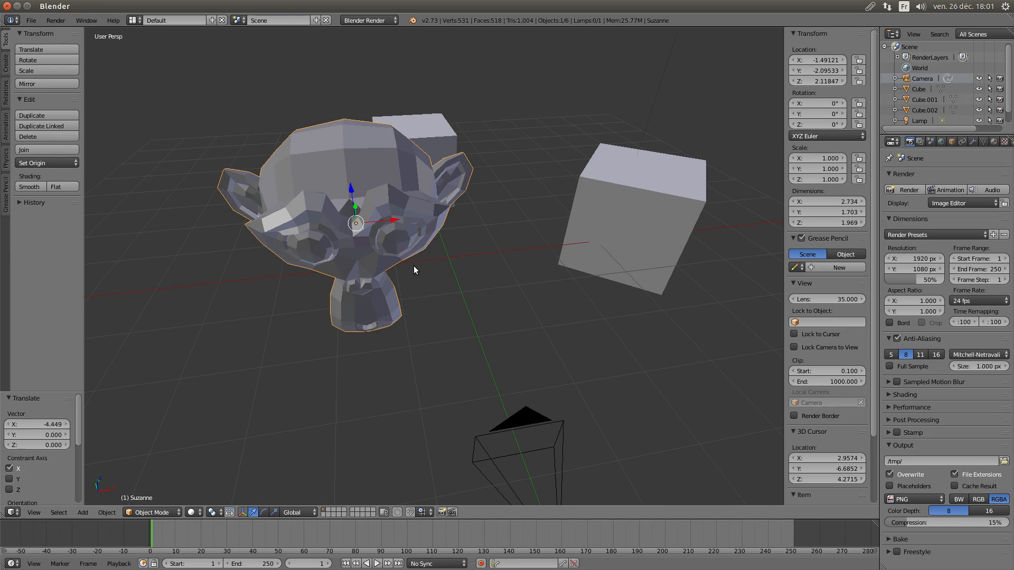
key("shift+b")
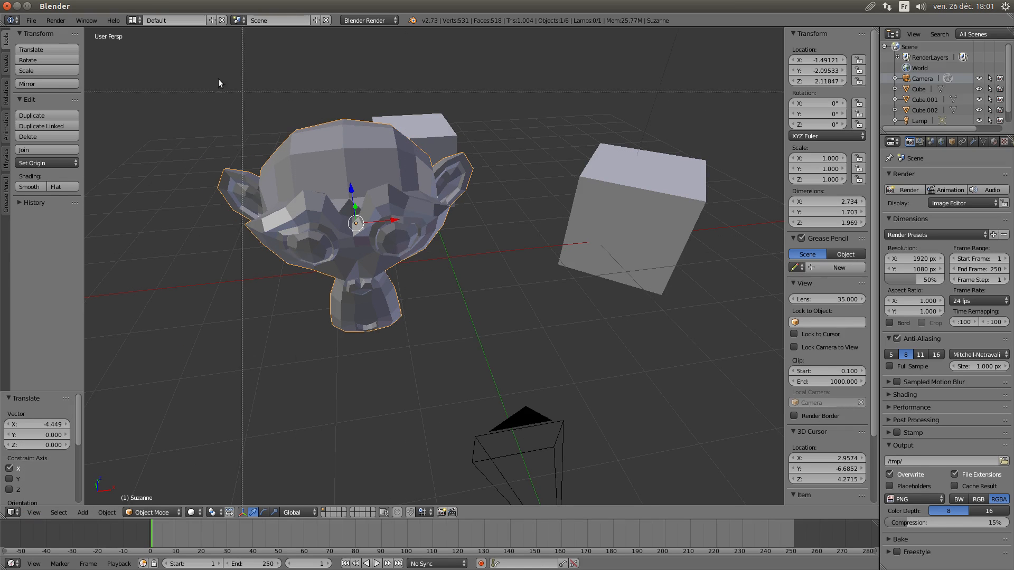
left_click_drag(192, 74, 499, 357)
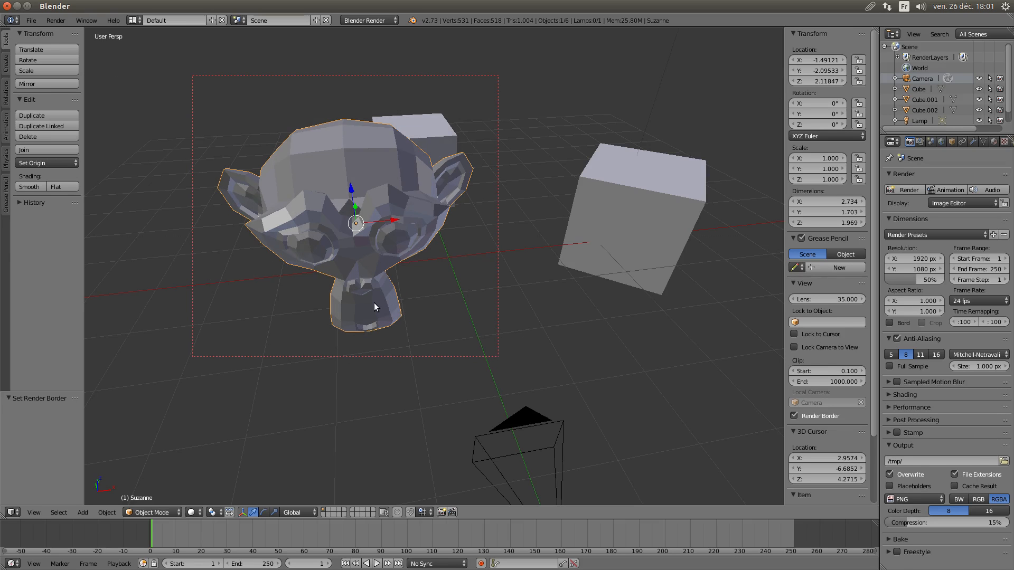
Switch the viewport shading to Rendered and examine the area inside the render border from several angles.
left_click(193, 512)
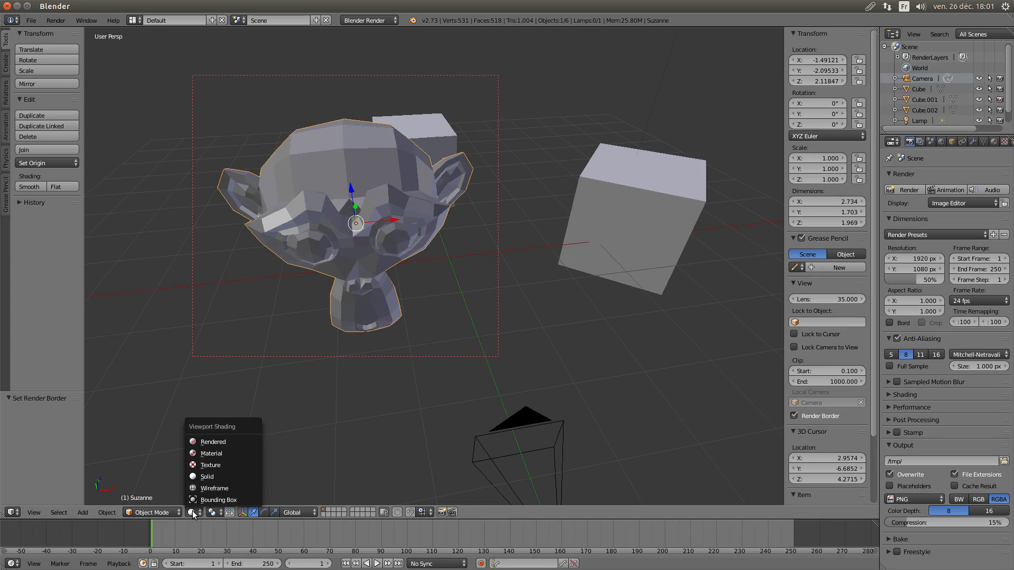
left_click(225, 446)
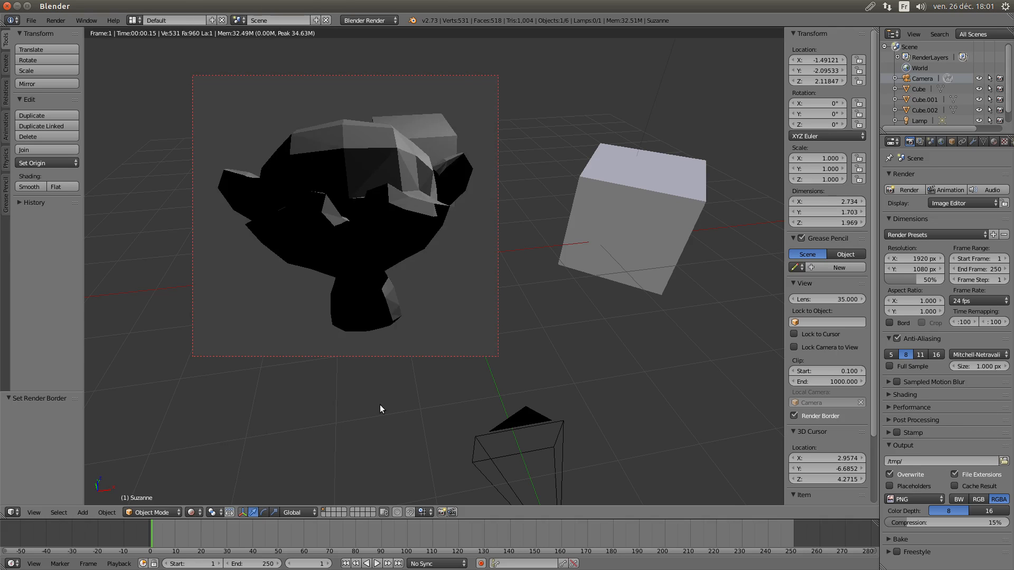
middle_click_drag(391, 381, 335, 369)
scroll(429, 251, "down", 2)
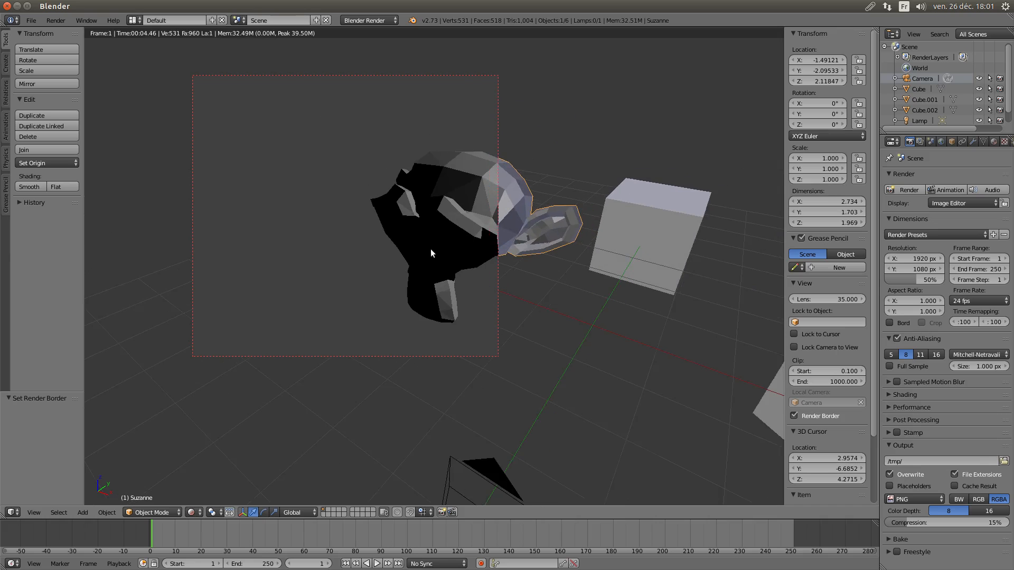
scroll(451, 266, "up", 2)
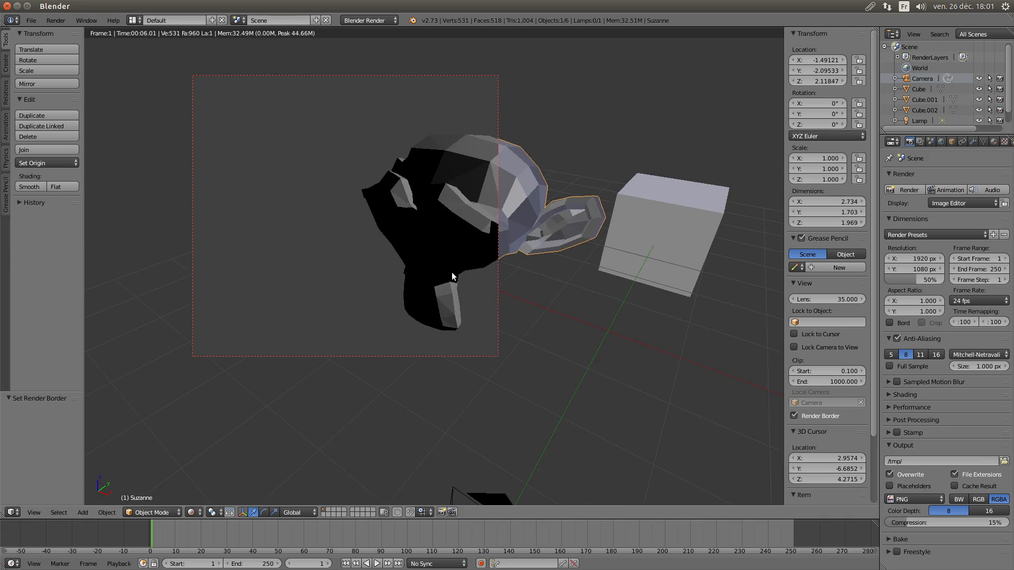
middle_click_drag(466, 268, 513, 272)
mouse_move(556, 275)
middle_mouse_down()
mouse_move(600, 274)
mouse_move(563, 278)
middle_mouse_up()
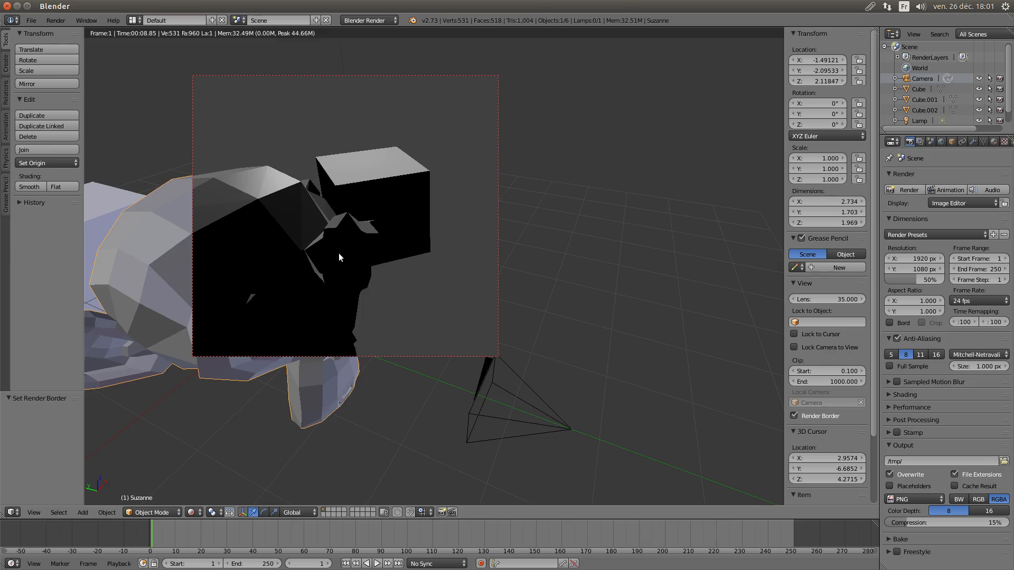
Examine which parts of the monkey head and cubes fall inside the fixed render border at different view angles and distances.
middle_click_drag(338, 253, 330, 214)
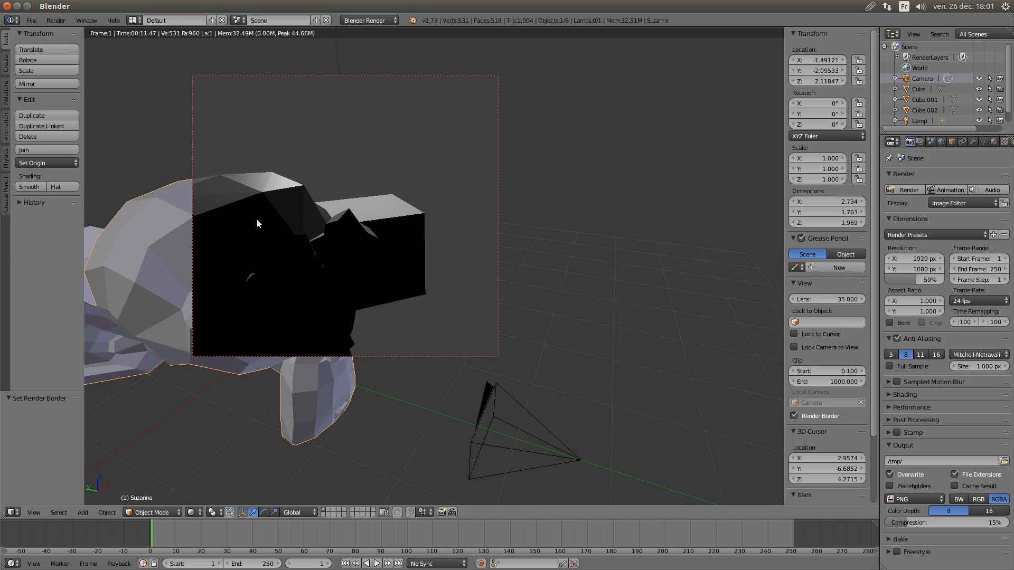
middle_click_drag(285, 238, 291, 242)
scroll(291, 242, "up", 2)
middle_click_drag(314, 231, 315, 256)
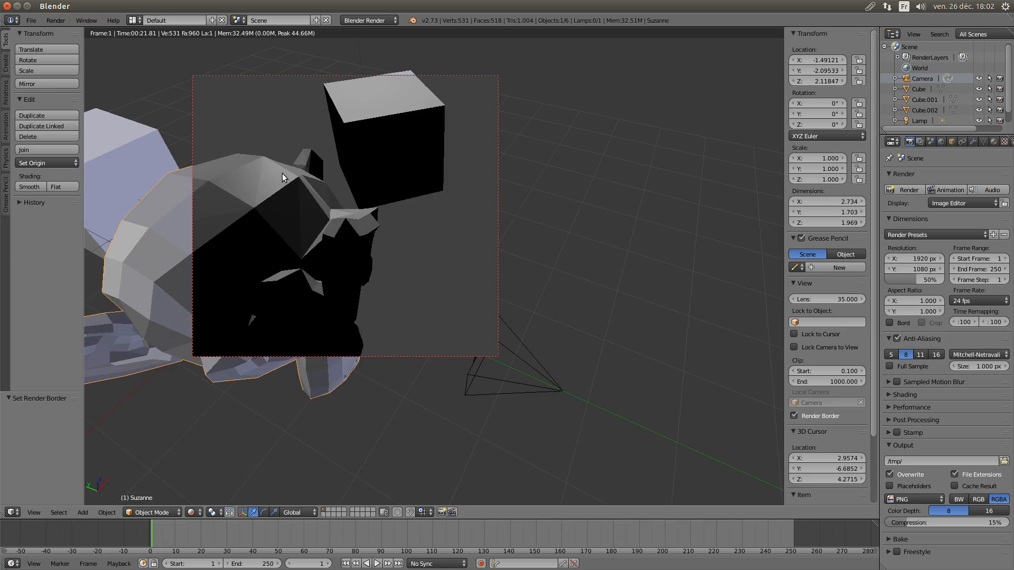
scroll(282, 175, "down", 2)
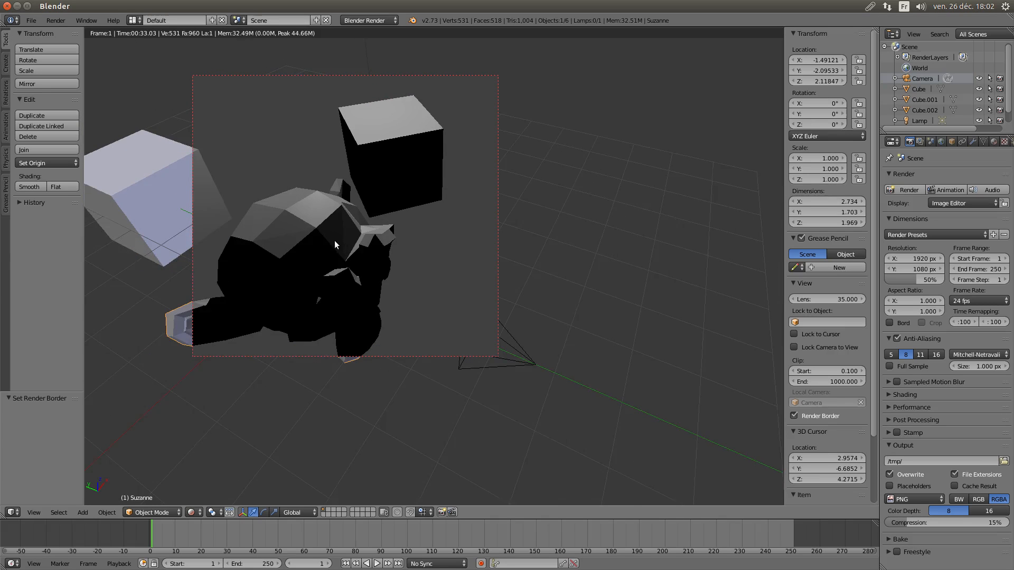
scroll(335, 243, "up", 2)
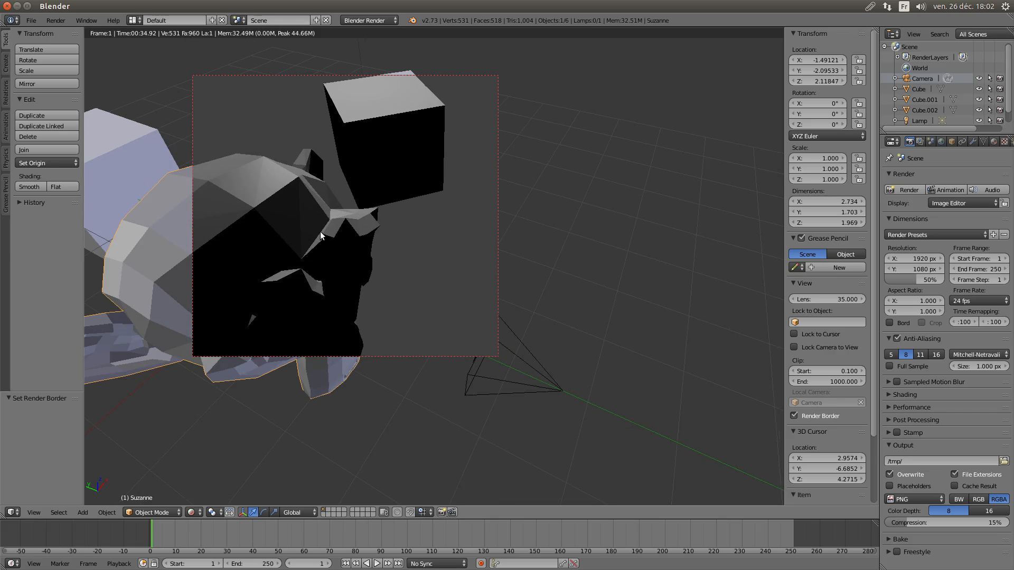
scroll(320, 231, "down", 1)
scroll(321, 232, "down", 1)
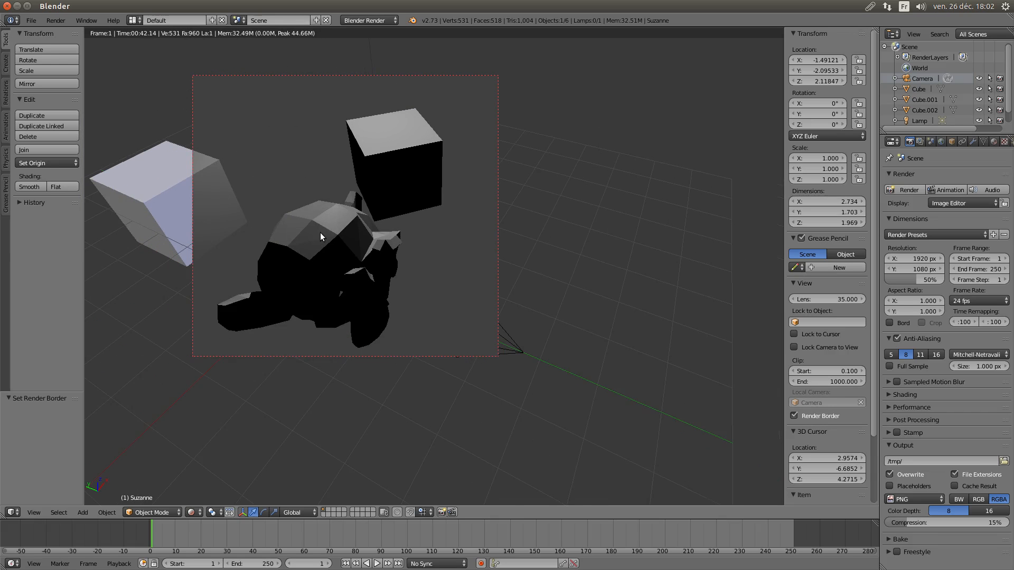
scroll(320, 233, "down", 5)
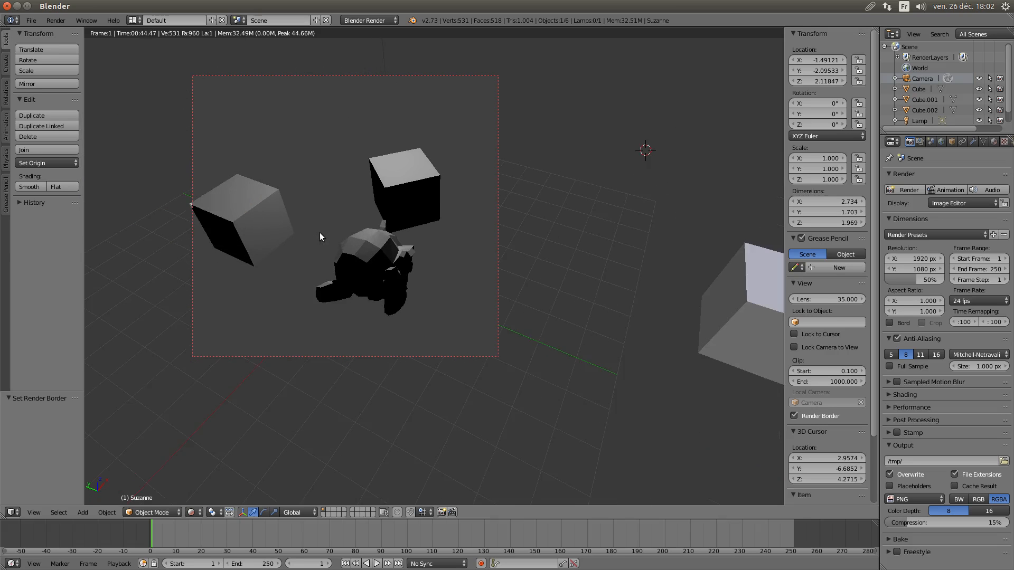
scroll(320, 232, "down", 4)
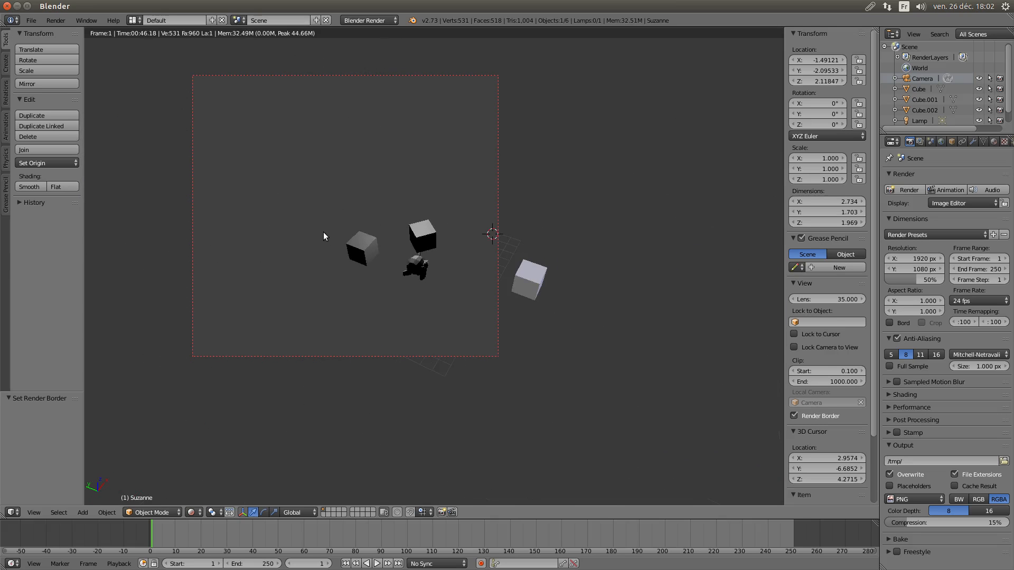
middle_click_drag(323, 232, 407, 243)
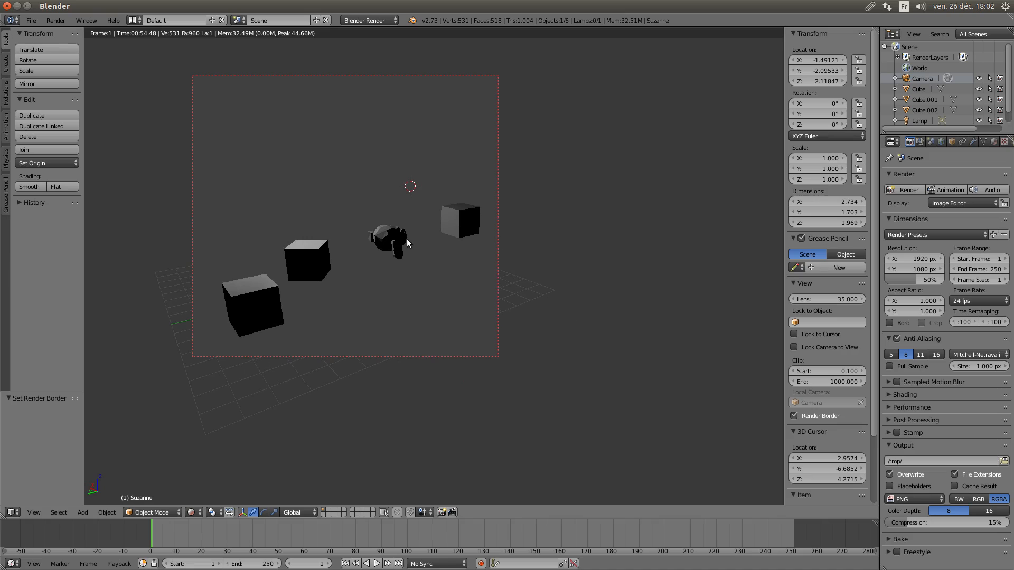
Render a still image from the scene camera and return to the 3D view.
key("F12")
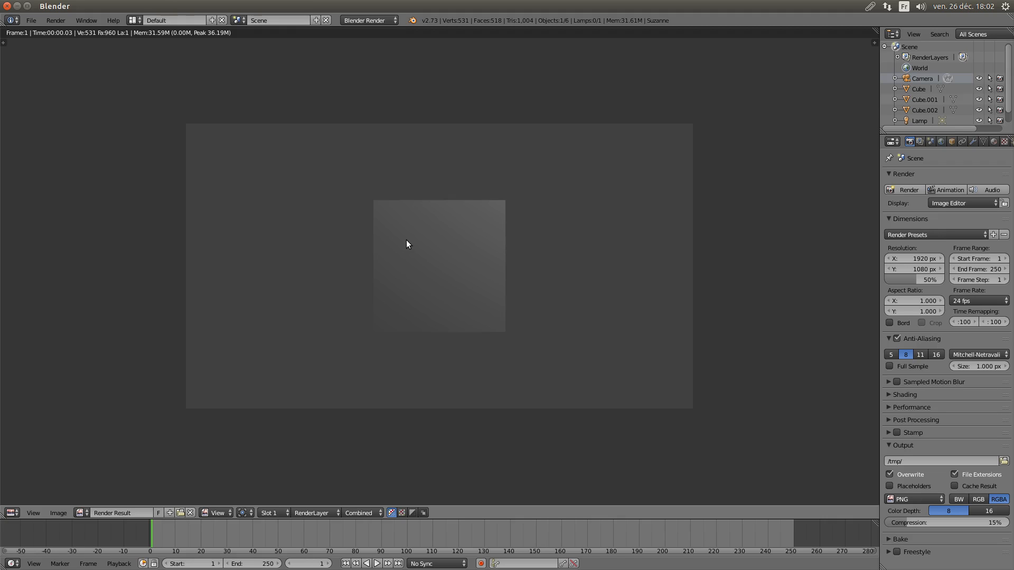
key("Escape")
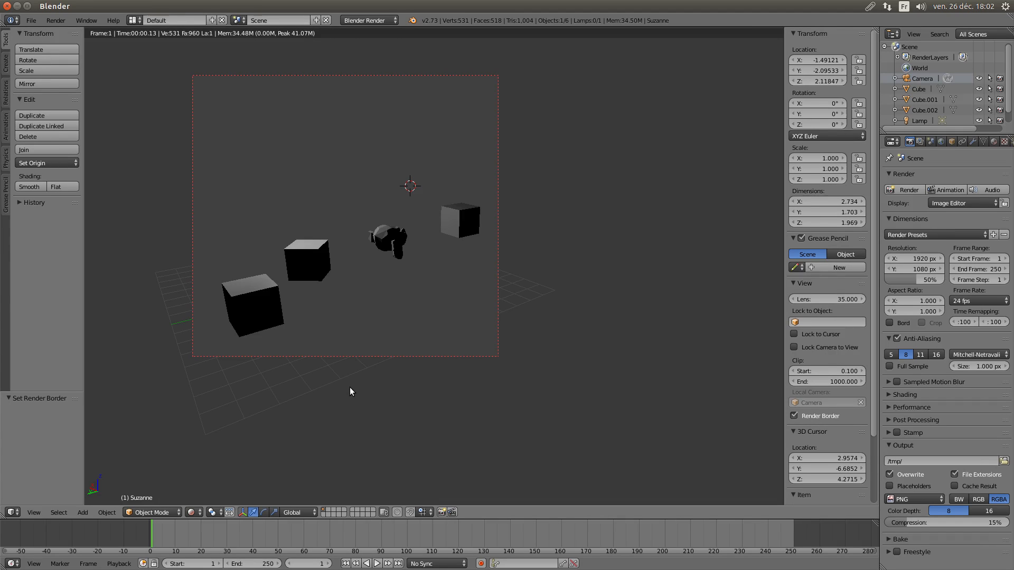
Return the viewport to Solid shading and clear the render border from the 3D view.
key("shift+z")
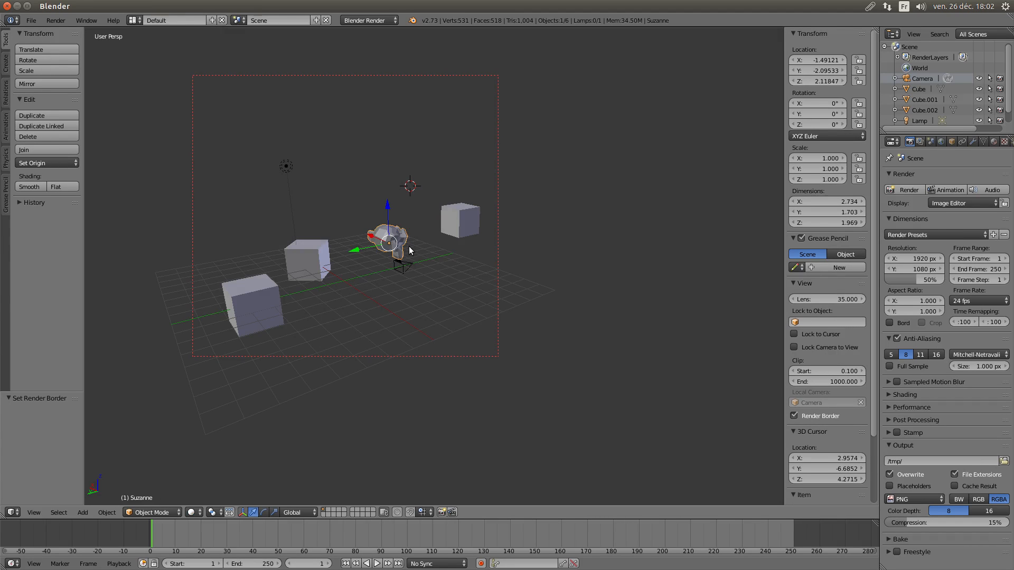
key("shift+z")
key("shift+z")
middle_click_drag(419, 252, 397, 276)
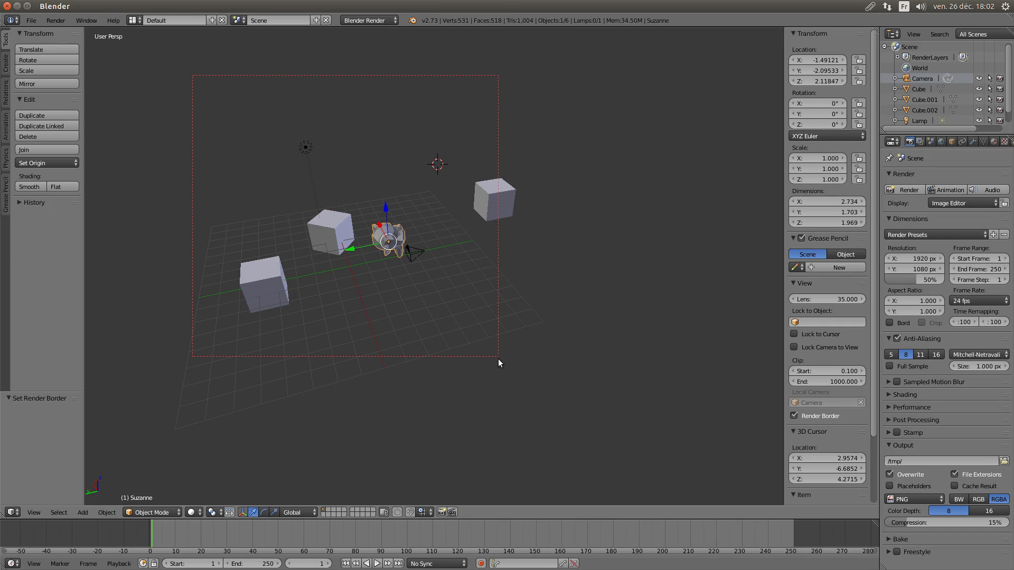
middle_click_drag(458, 321, 437, 306)
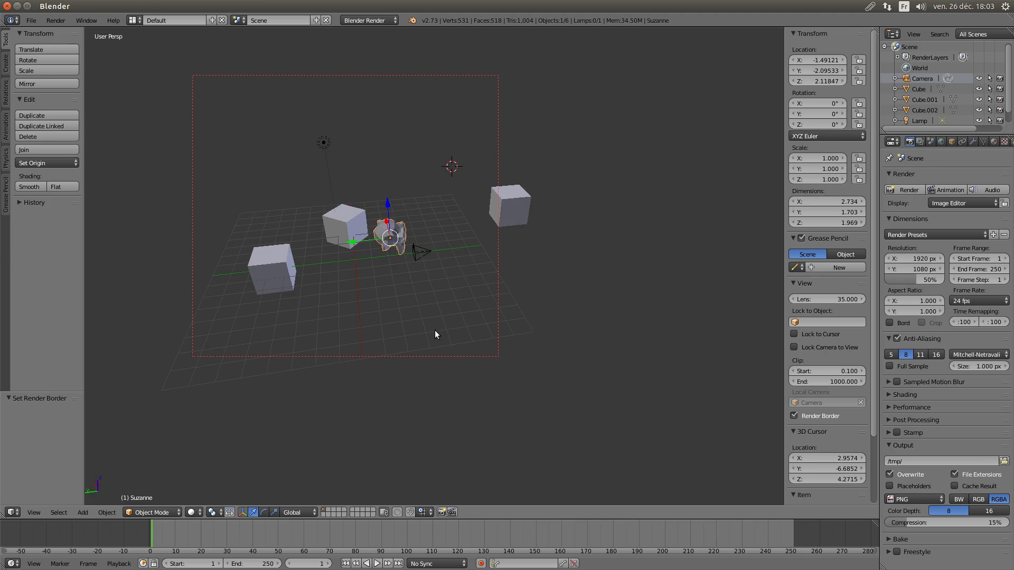
middle_click_drag(435, 331, 407, 324)
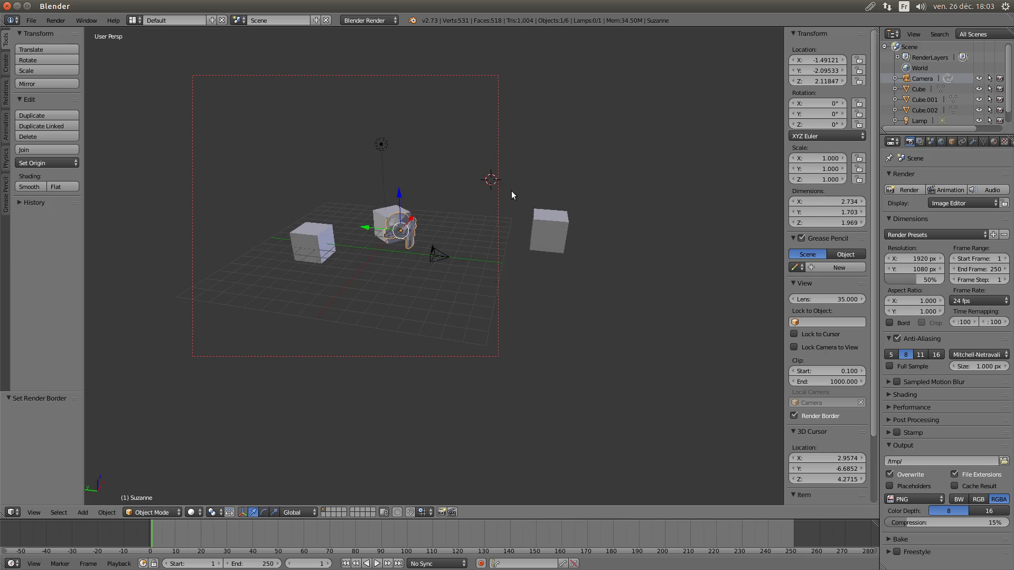
middle_click_drag(470, 276, 452, 280)
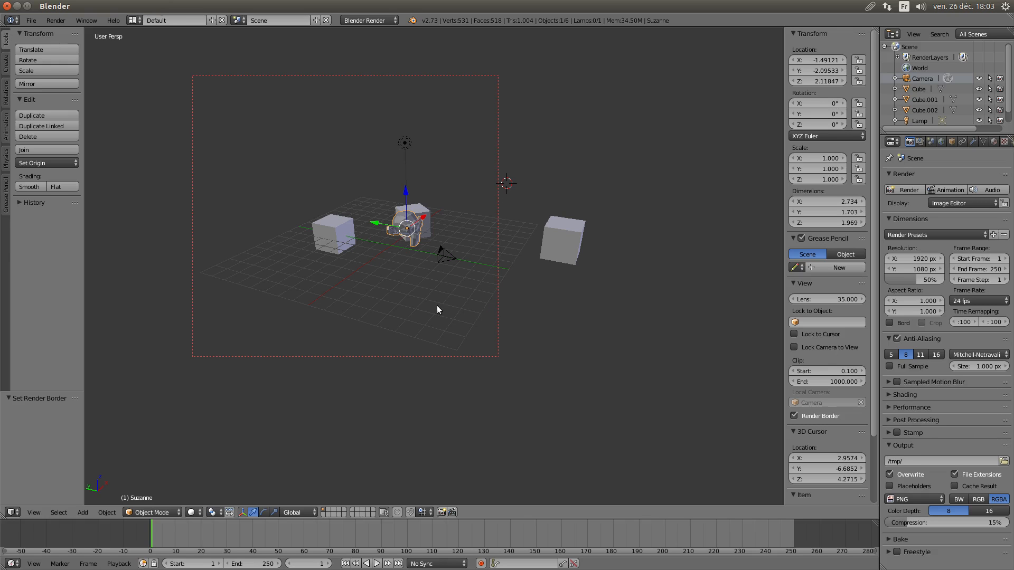
middle_click_drag(437, 306, 465, 309)
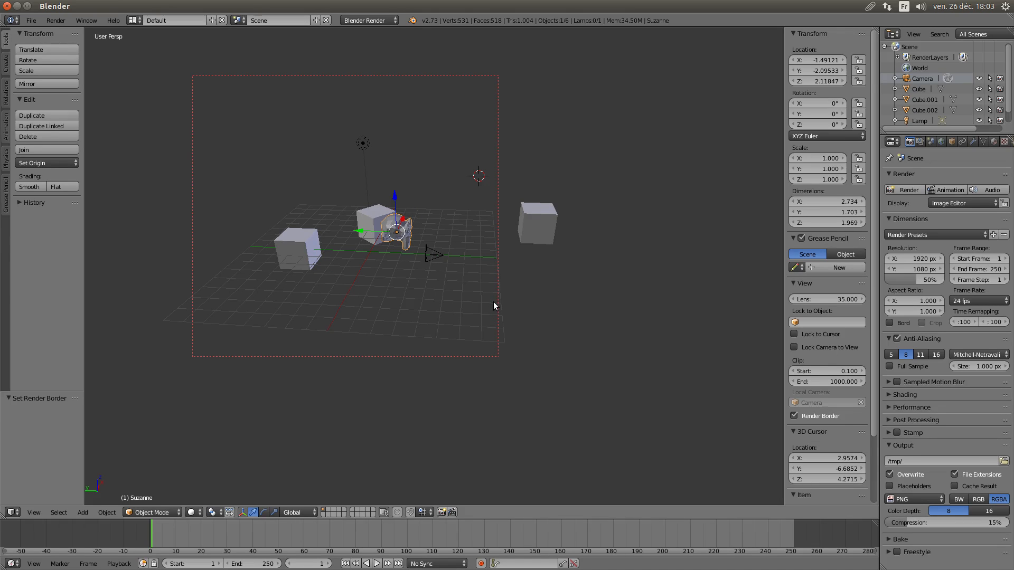
key("ctrl+alt+b")
Hide the selected monkey head and reveal it again.
scroll(376, 270, "up", 4)
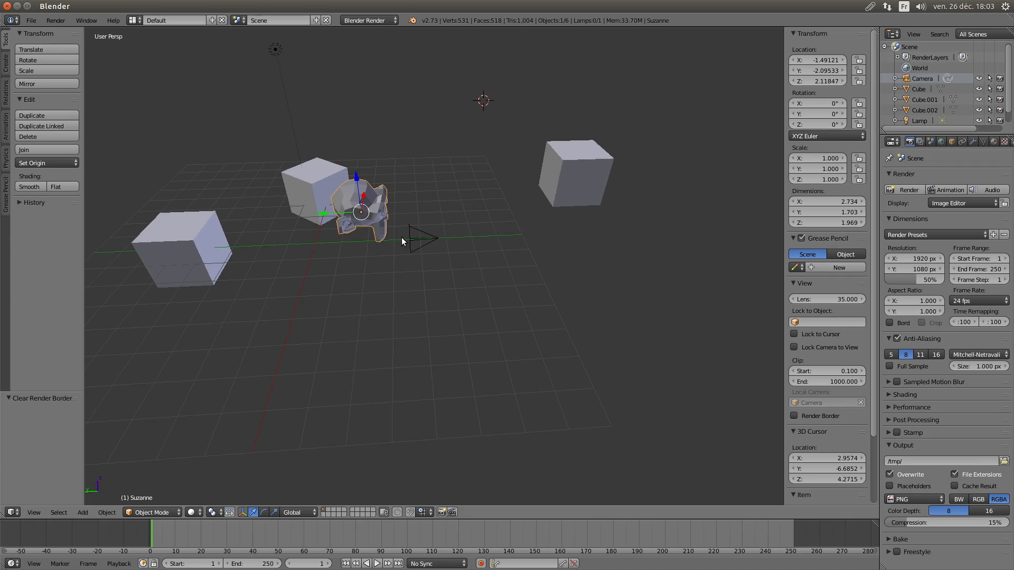
key("h")
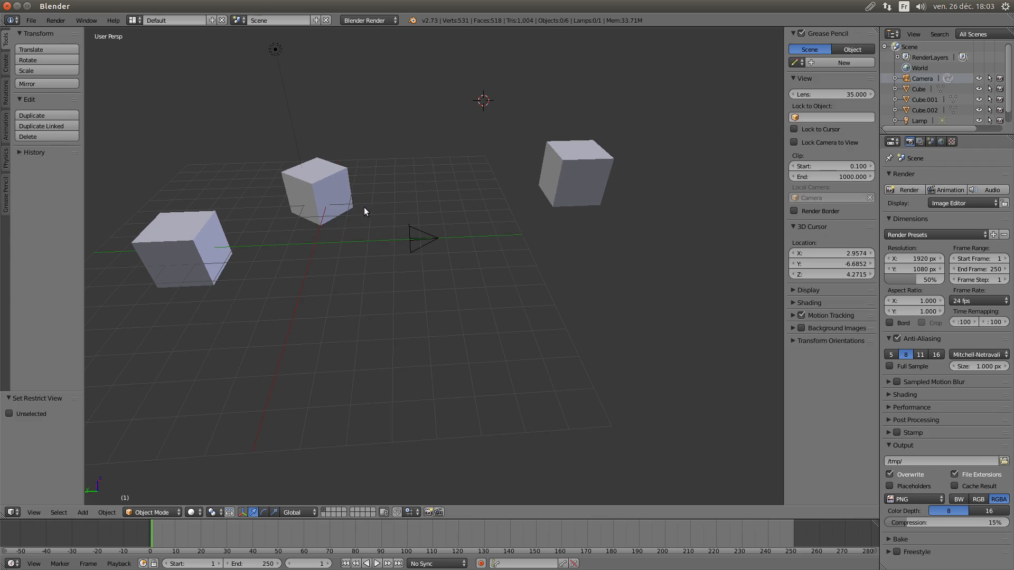
key("alt+h")
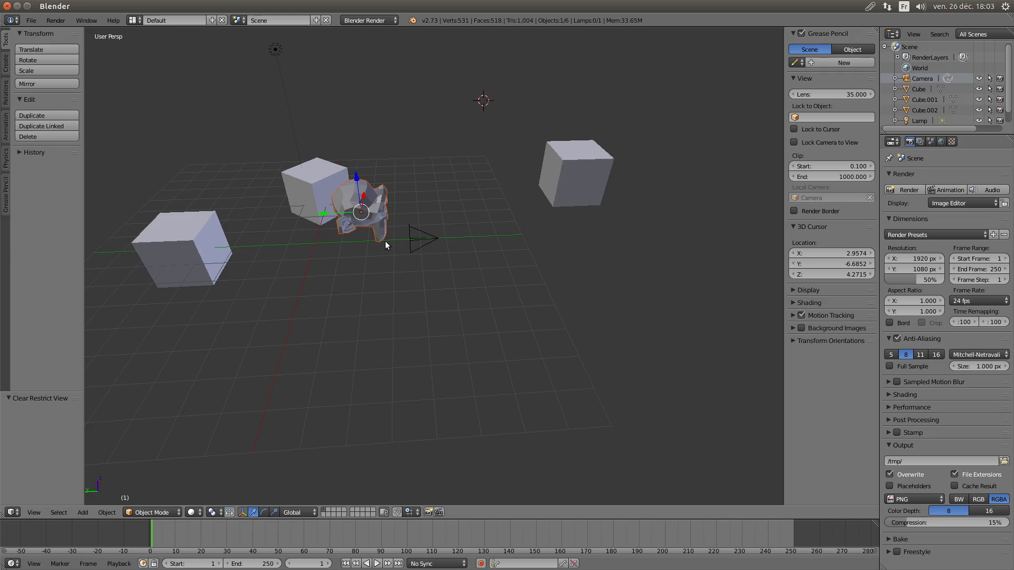
Move the monkey head about 7.14 units along the X axis and reset its position with Clear Location.
middle_click_drag(385, 236, 473, 182)
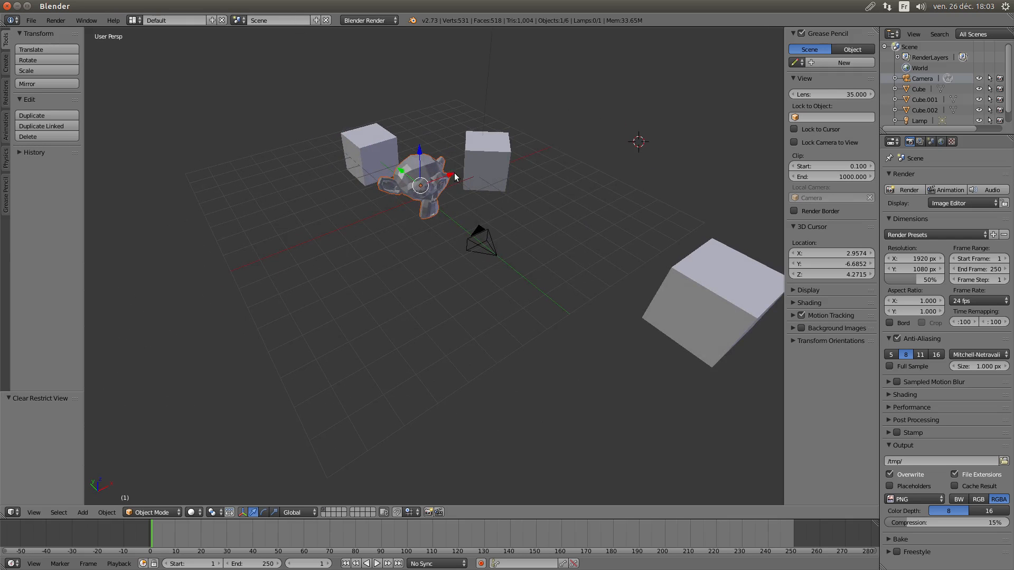
left_click_drag(455, 176, 606, 148)
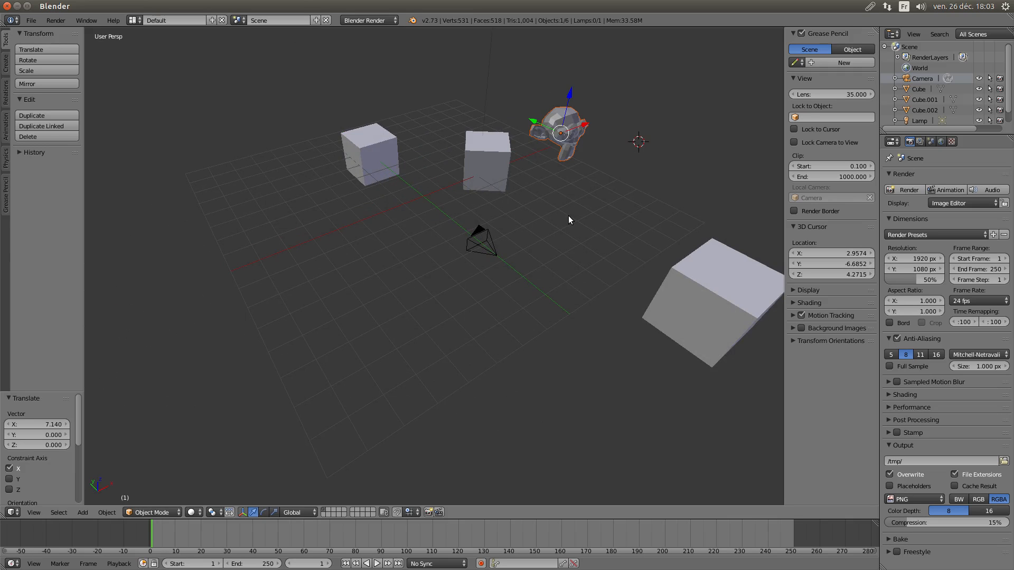
key("alt+g")
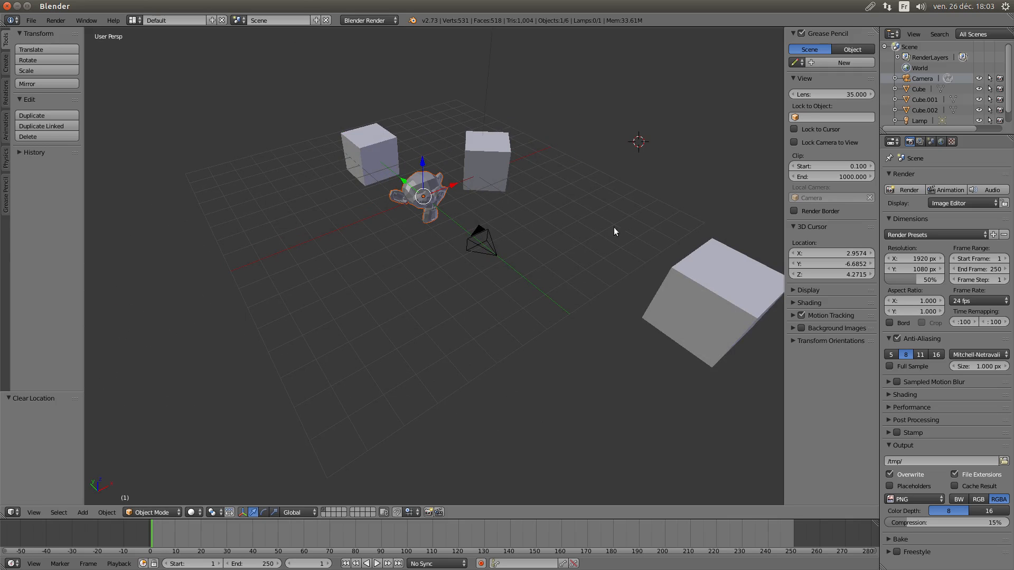
Rotate the monkey head freely in the view and reset its orientation with Clear Rotation.
key("r")
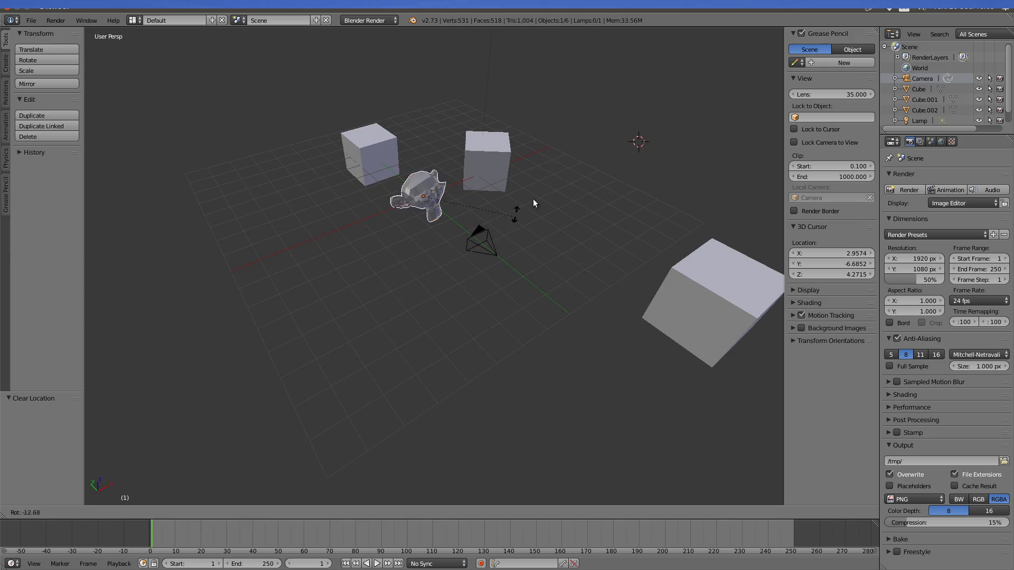
left_click(562, 150)
key("alt+r")
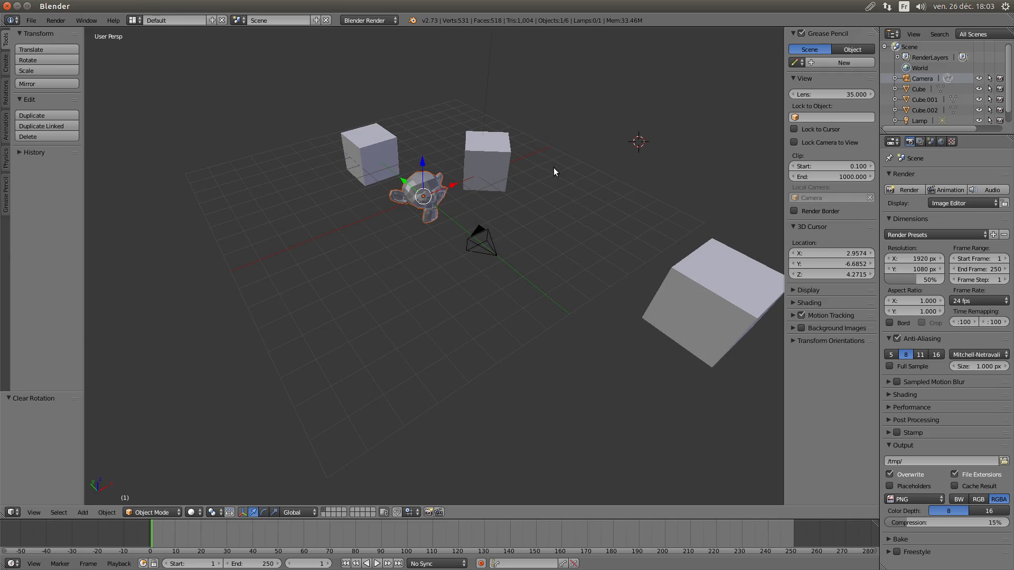
middle_click_drag(354, 229, 493, 222)
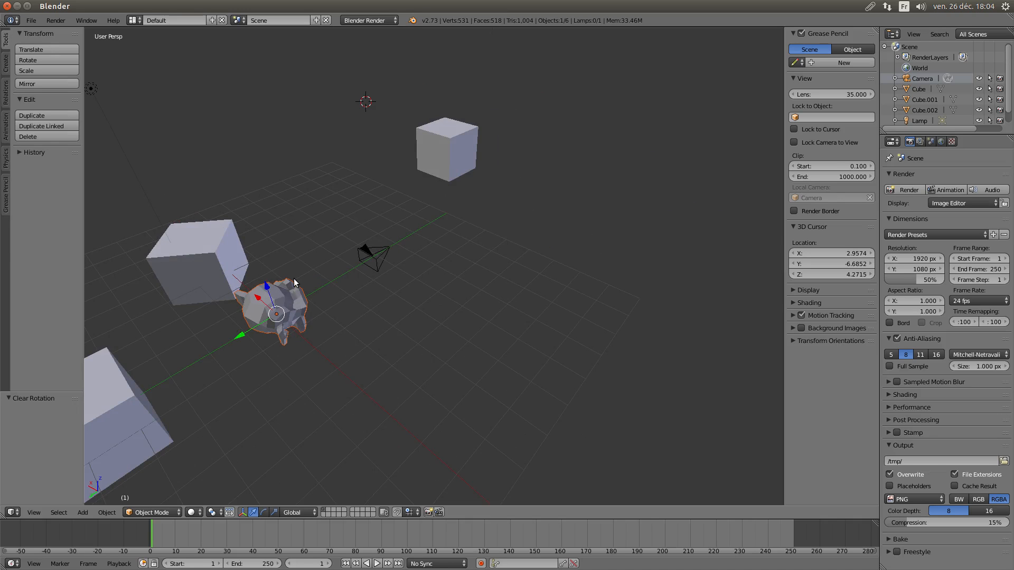
scroll(270, 286, "down", 1)
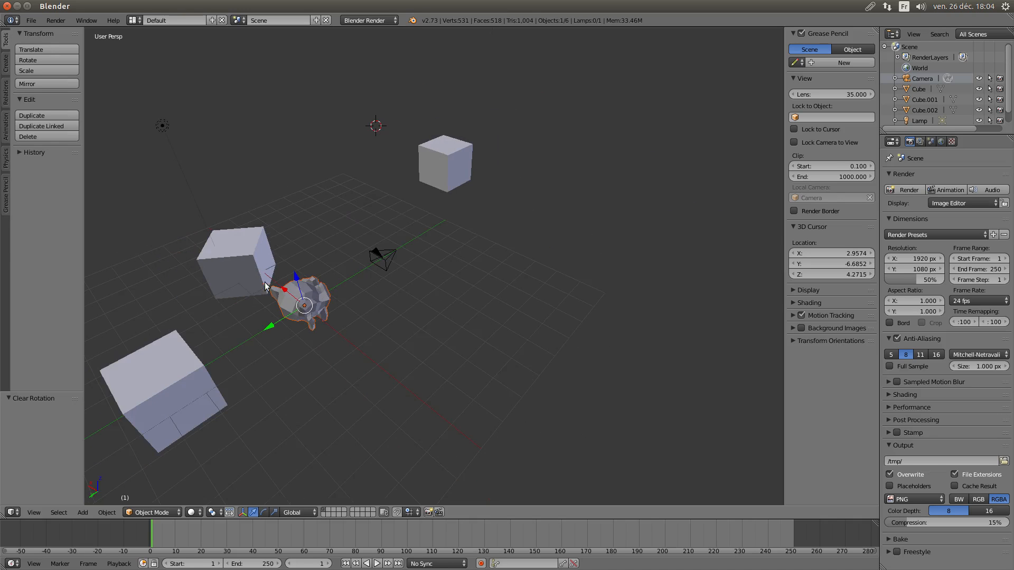
middle_click_drag(249, 288, 289, 283)
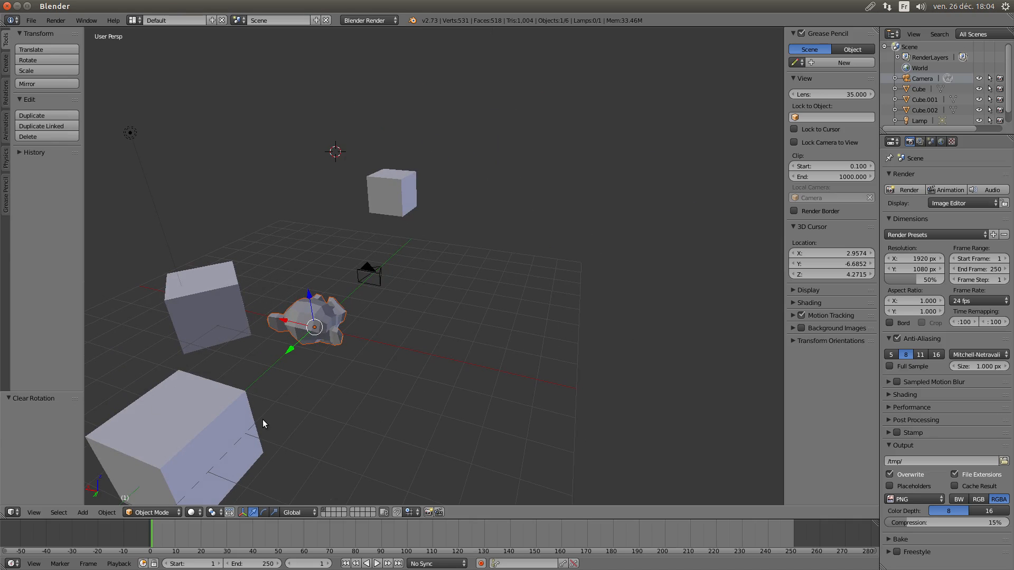
left_click(33, 512)
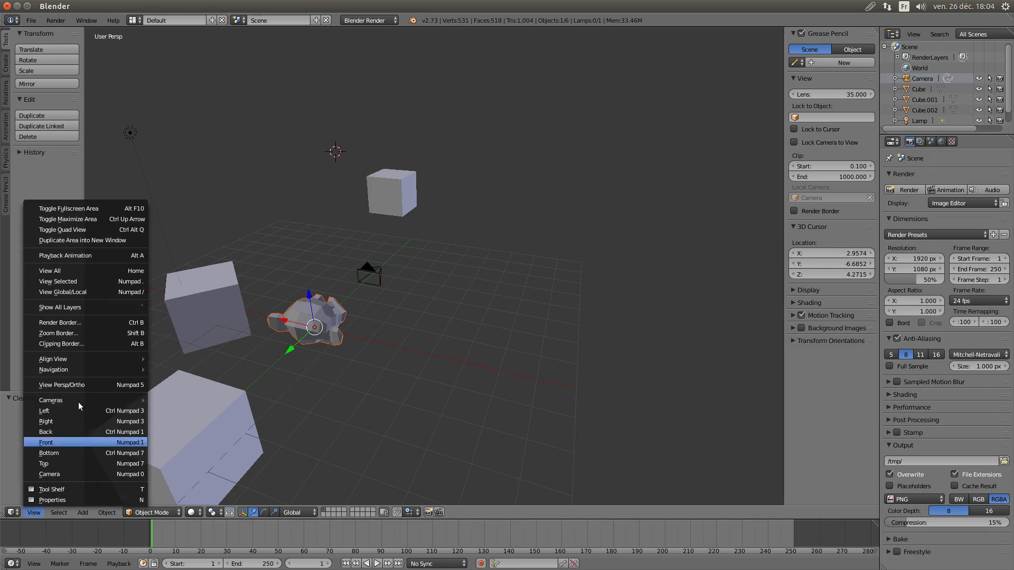
left_click(104, 309)
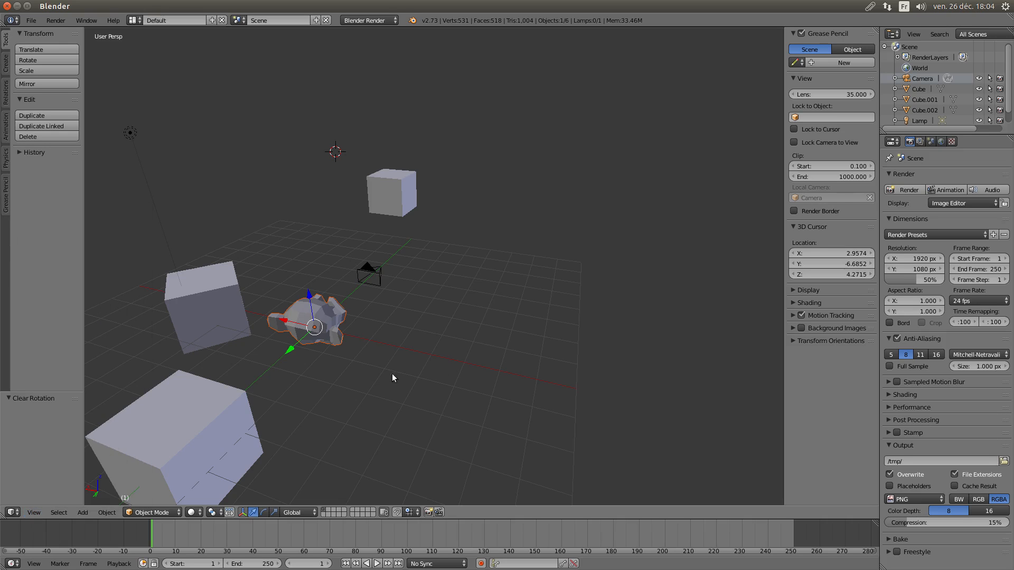
Display empty scene layers and switch back to the first layer containing the objects.
left_click(327, 515)
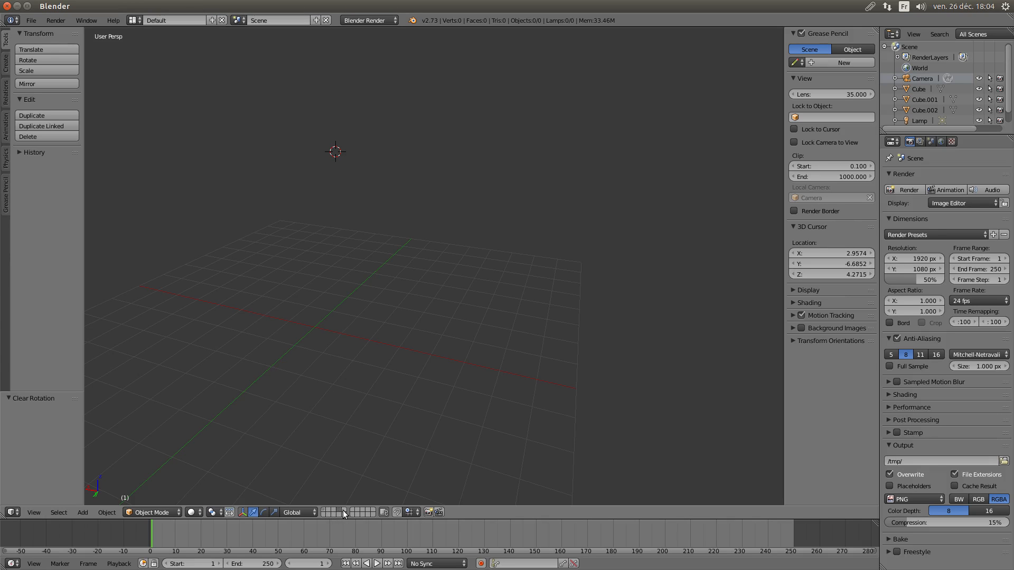
left_click(337, 310)
left_click(324, 513)
Move the object Cube to layer 2, and switch the view back to layer 1 after displaying layer 11.
middle_click_drag(420, 451, 277, 345)
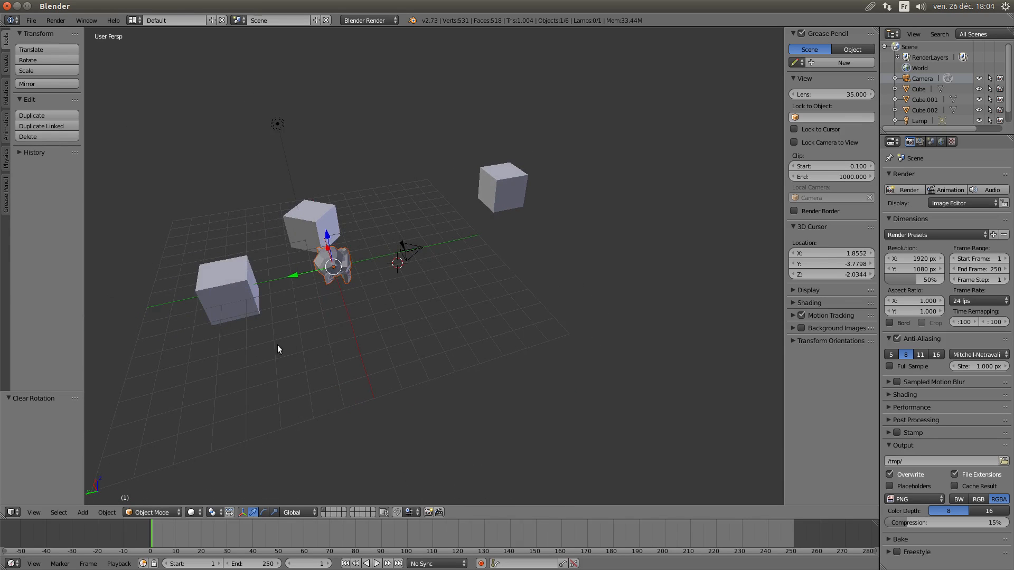
right_click(235, 281)
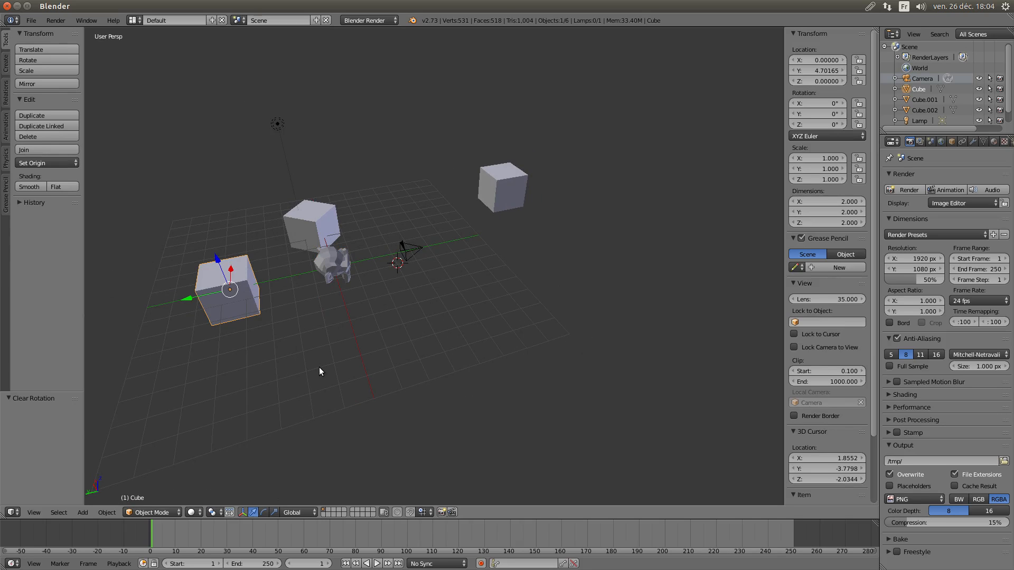
key("m")
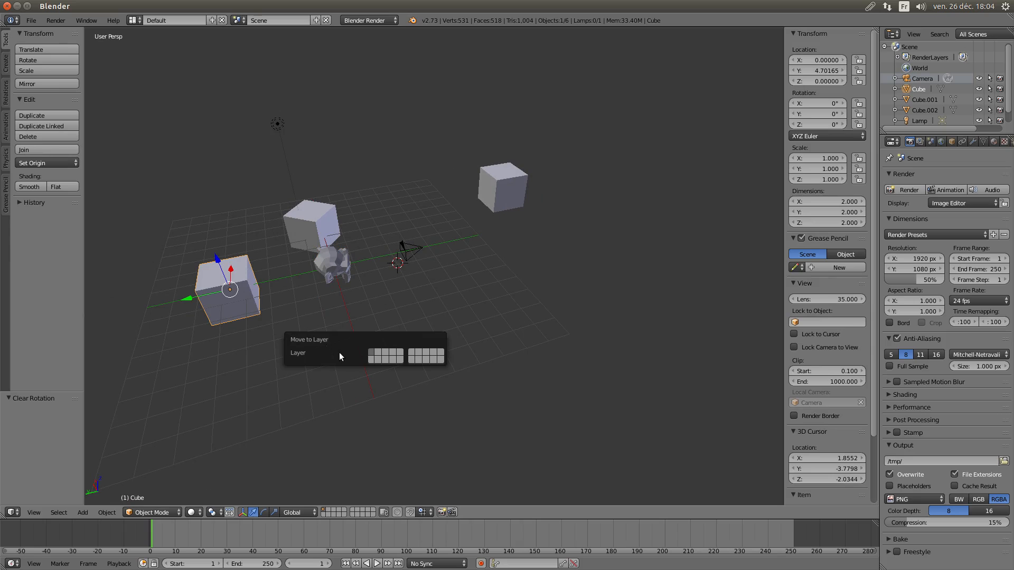
left_click(379, 353)
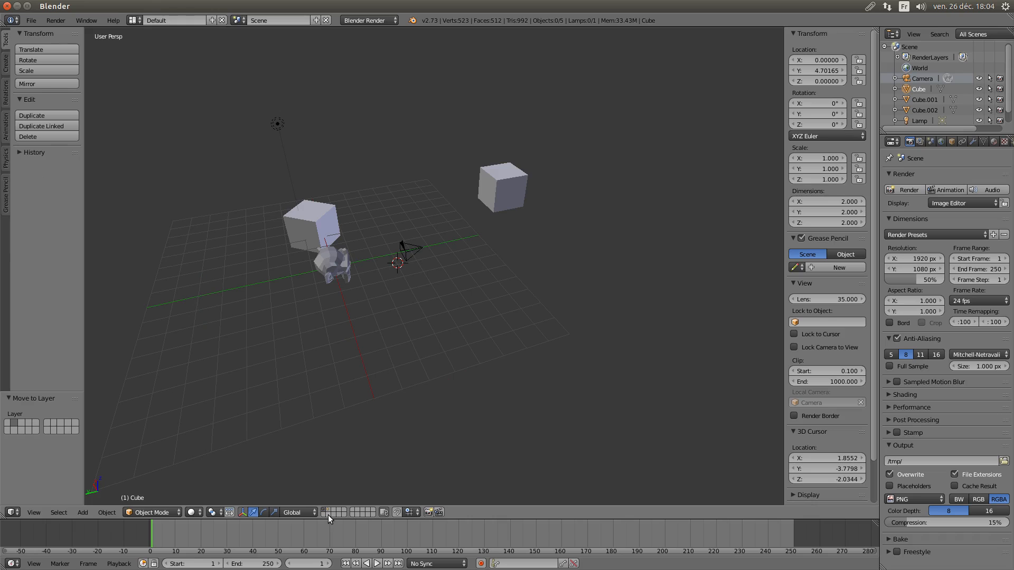
left_click(328, 515)
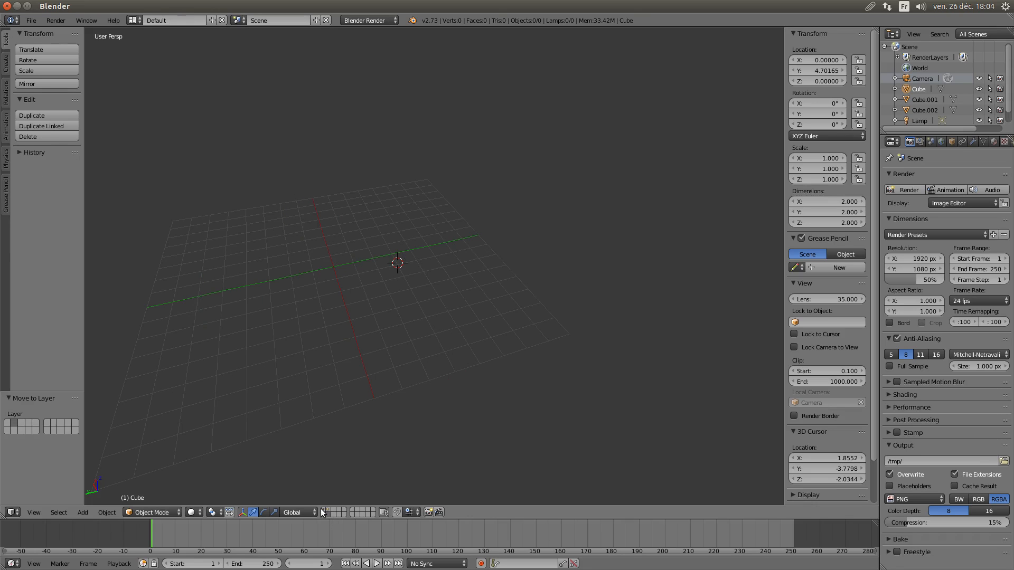
left_click(327, 517)
Move the two remaining cubes, Cube.001 and Cube.002, together to layer 11.
left_click(312, 228)
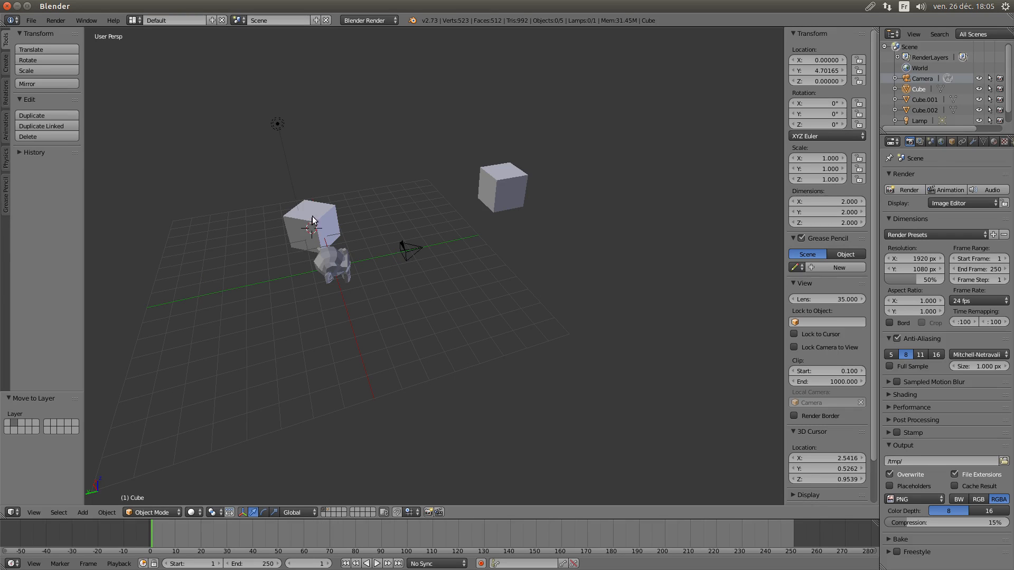
right_click(312, 228)
right_click(510, 180, "shift")
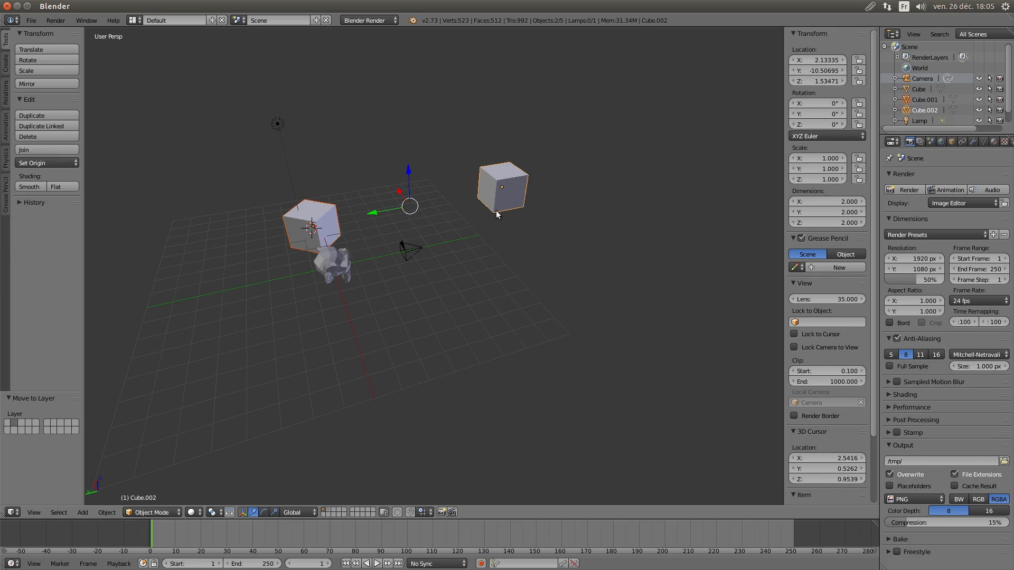
key("m")
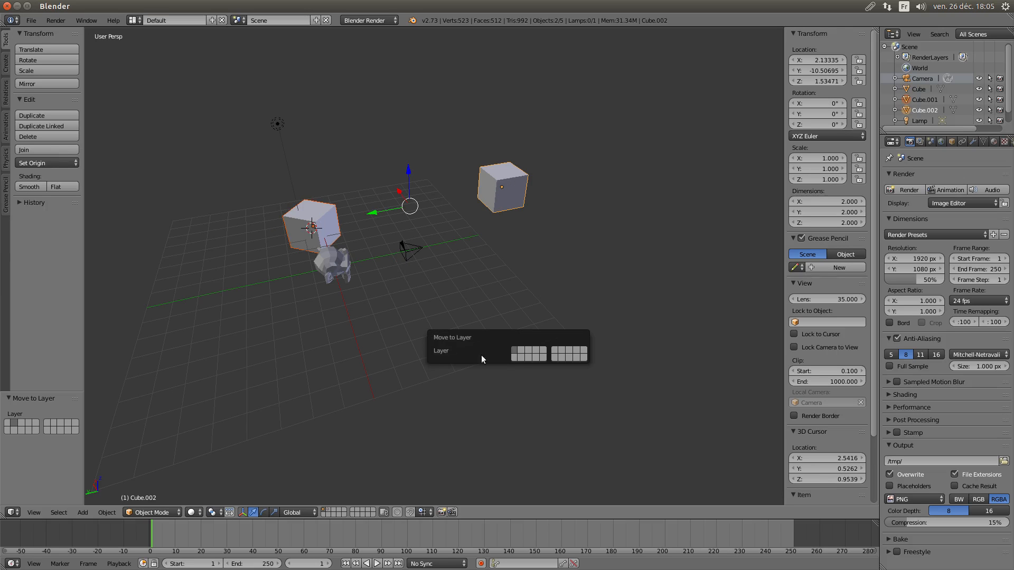
left_click(513, 359)
Move the lamp above the monkey head from layer 1 to layer 3.
right_click(413, 249)
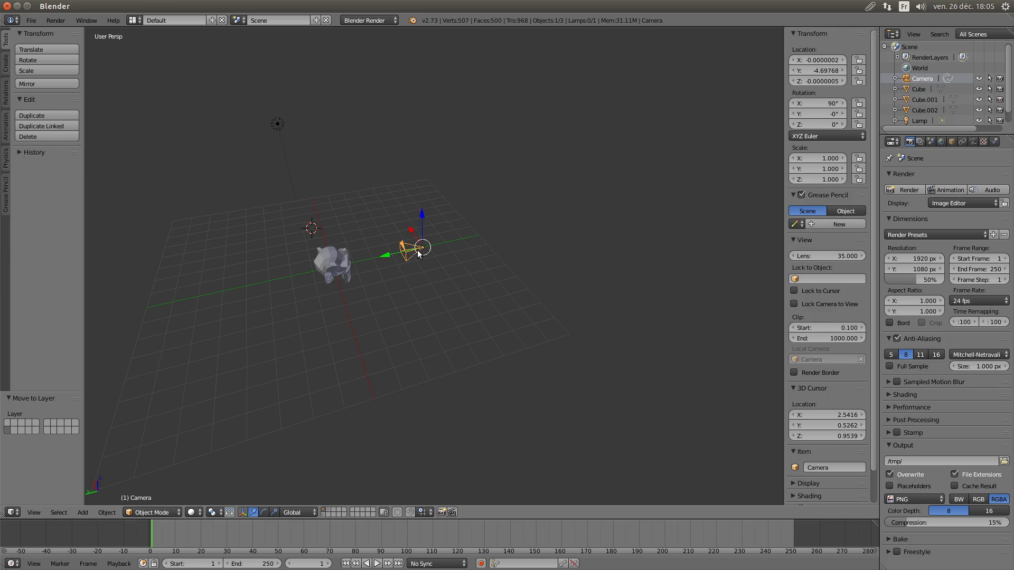
right_click(278, 125)
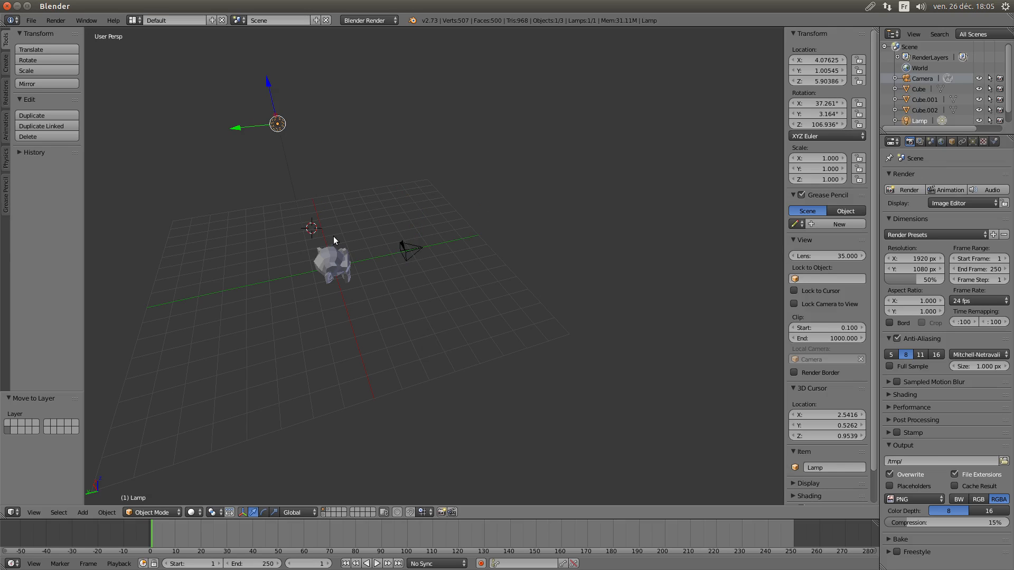
key("m")
key("m")
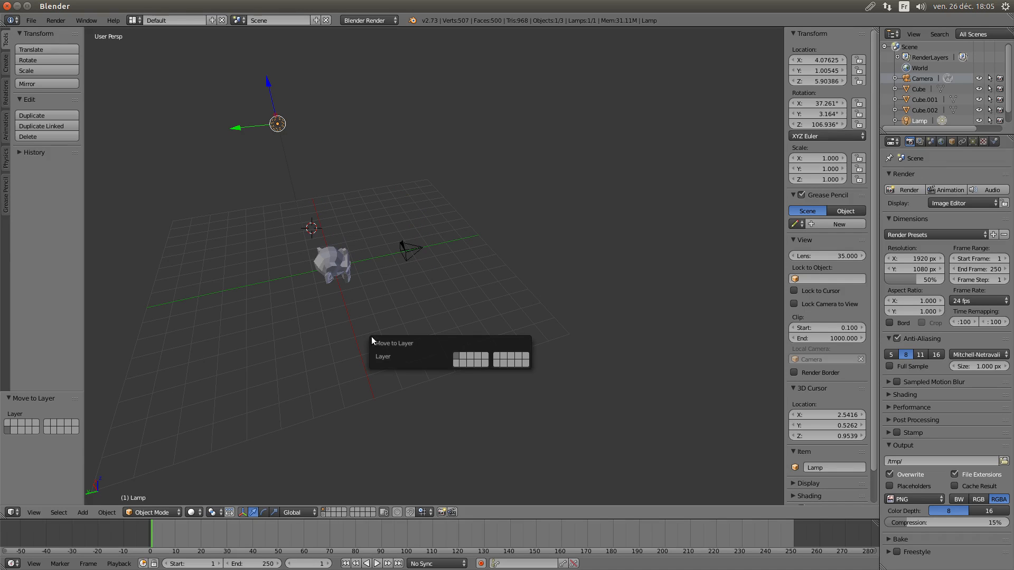
left_click(464, 357)
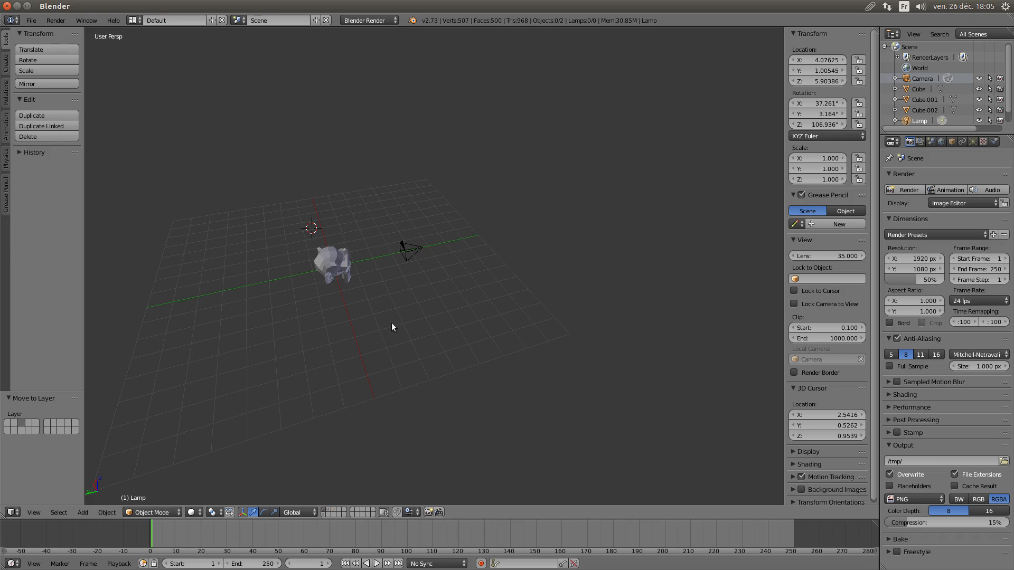
Display layers 3 and 11 individually, and add layers 1, 2 and 3 to the visible layer 11.
left_click(334, 511)
left_click(324, 512)
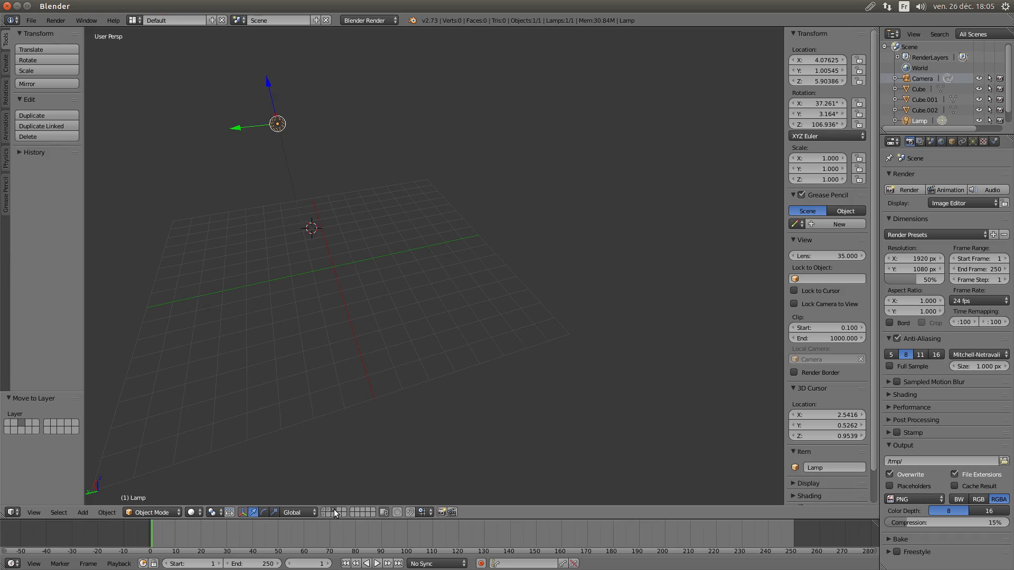
left_click(322, 515)
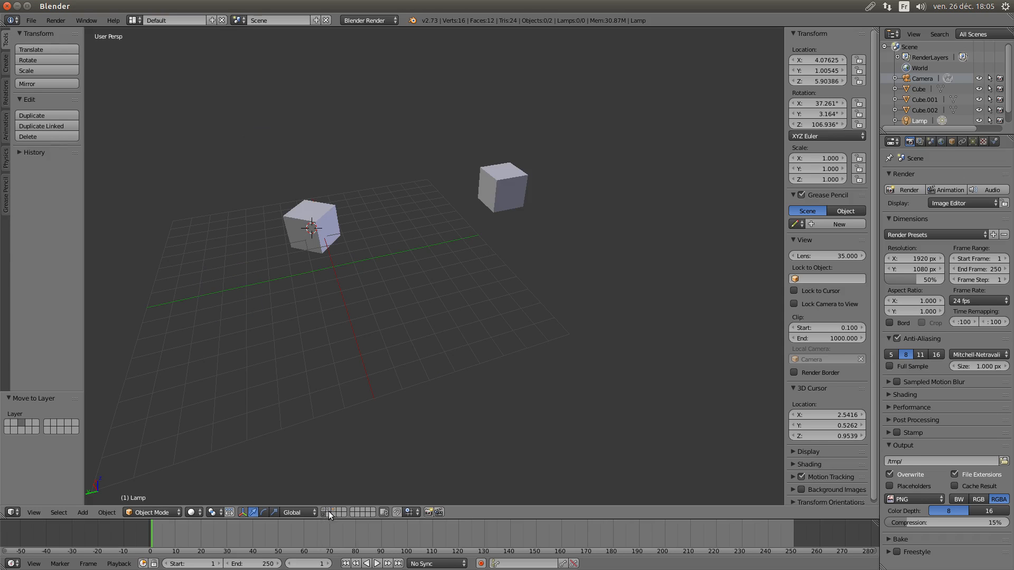
left_click(326, 510, "shift")
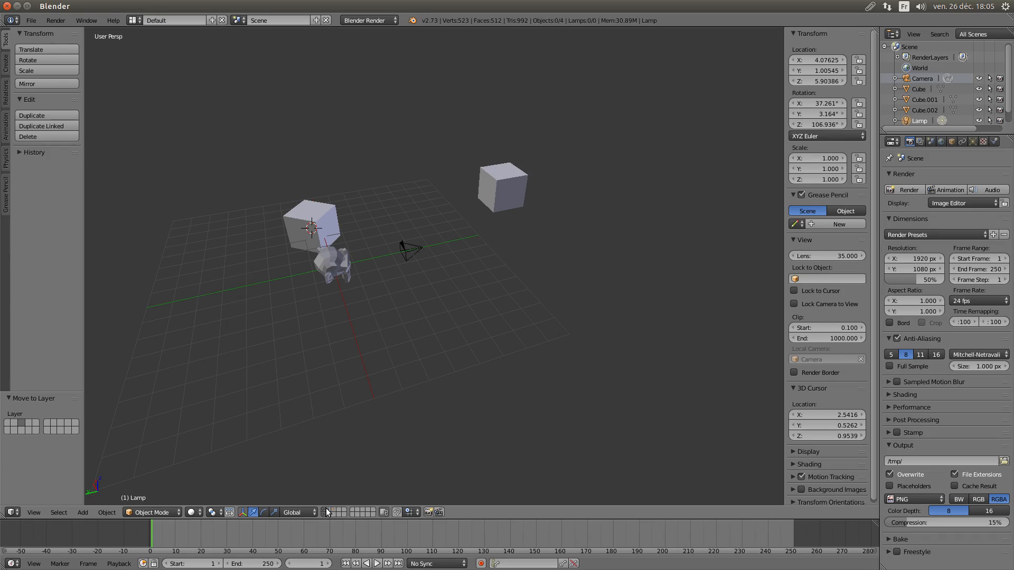
left_click(331, 510, "shift")
left_click(336, 513, "shift")
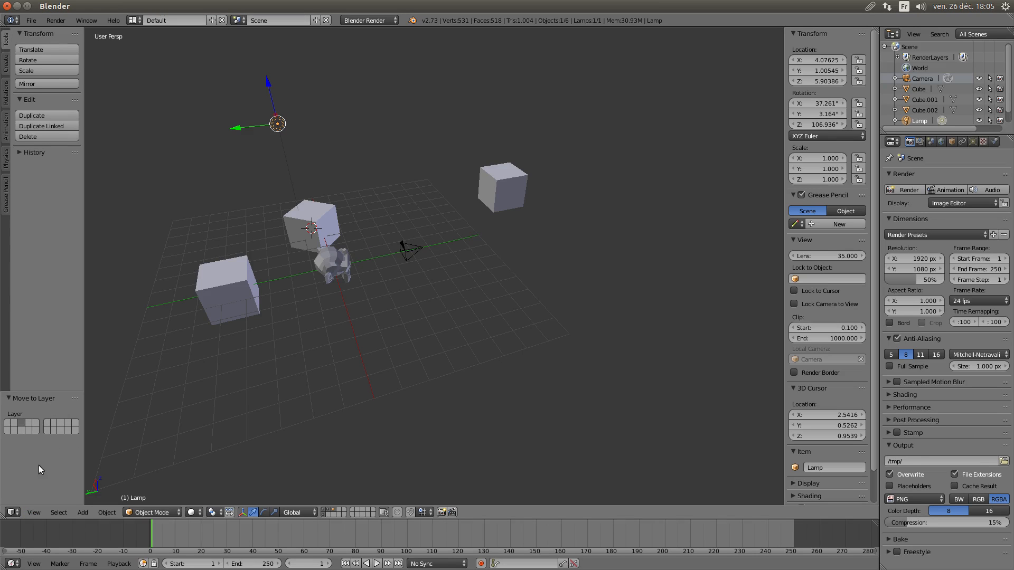
Turn on all scene layers with Show All Layers and toggle it back to the previous layer visibility.
left_click(34, 512)
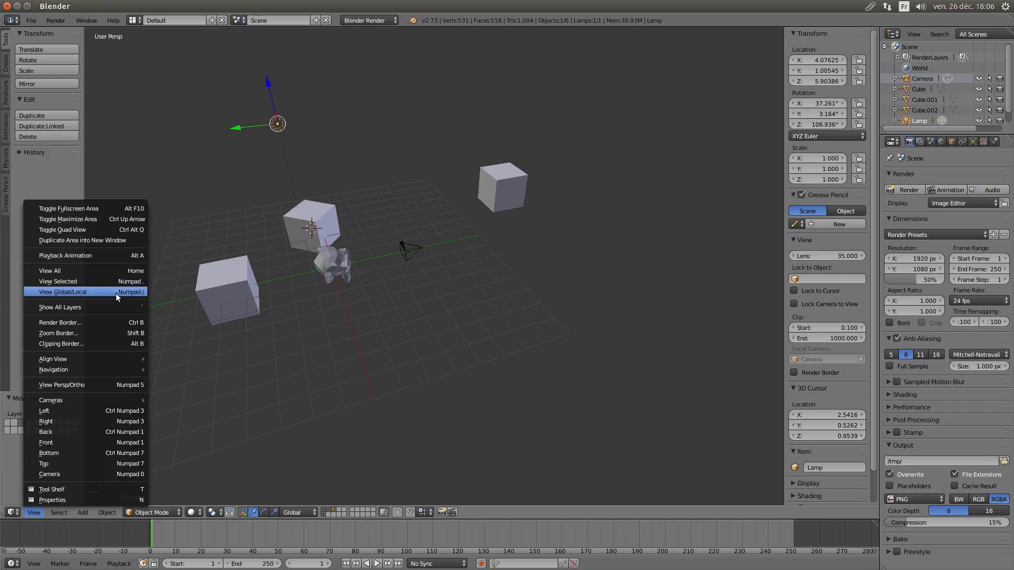
mouse_move(123, 362)
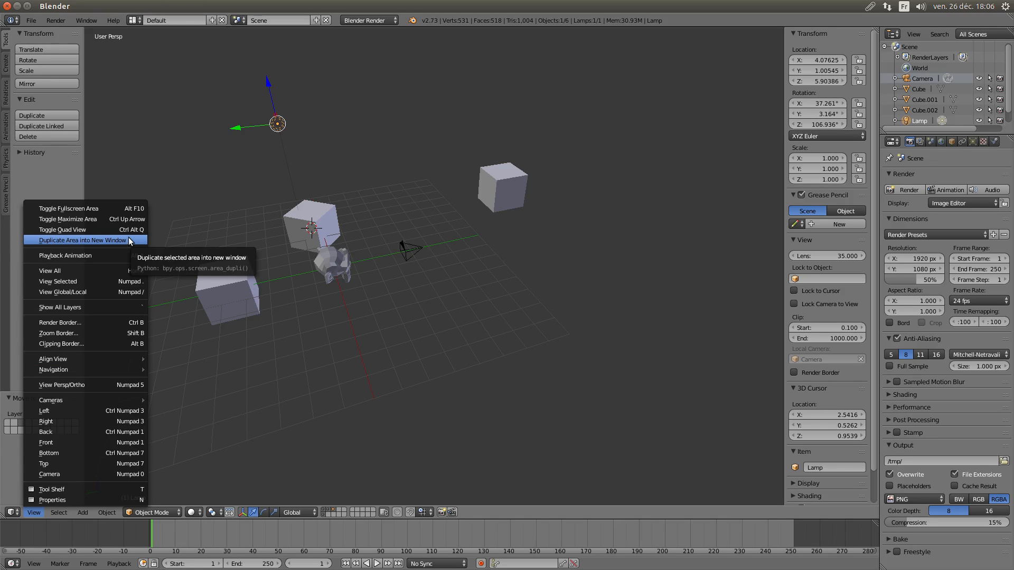
left_click(98, 306)
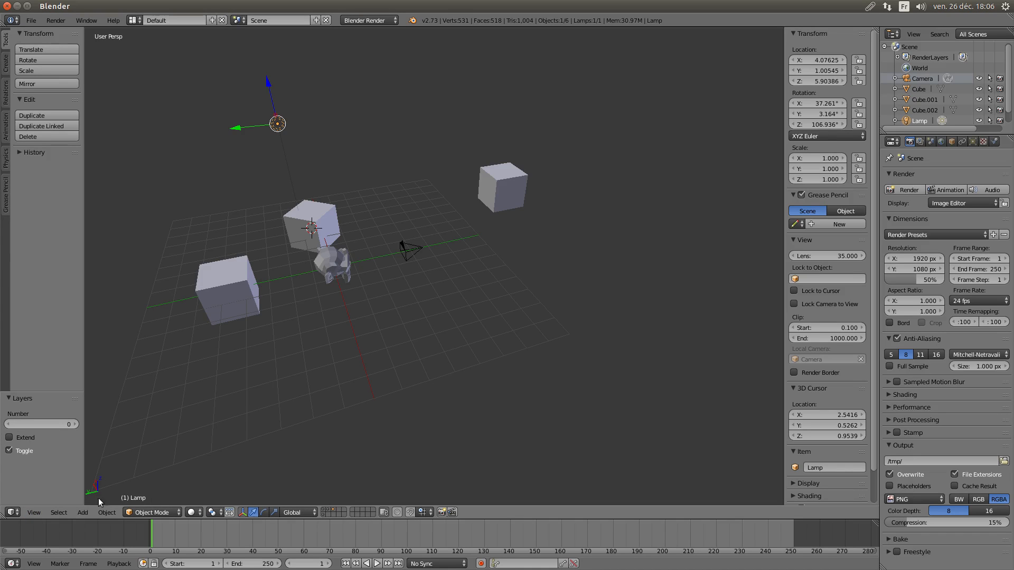
left_click(34, 512)
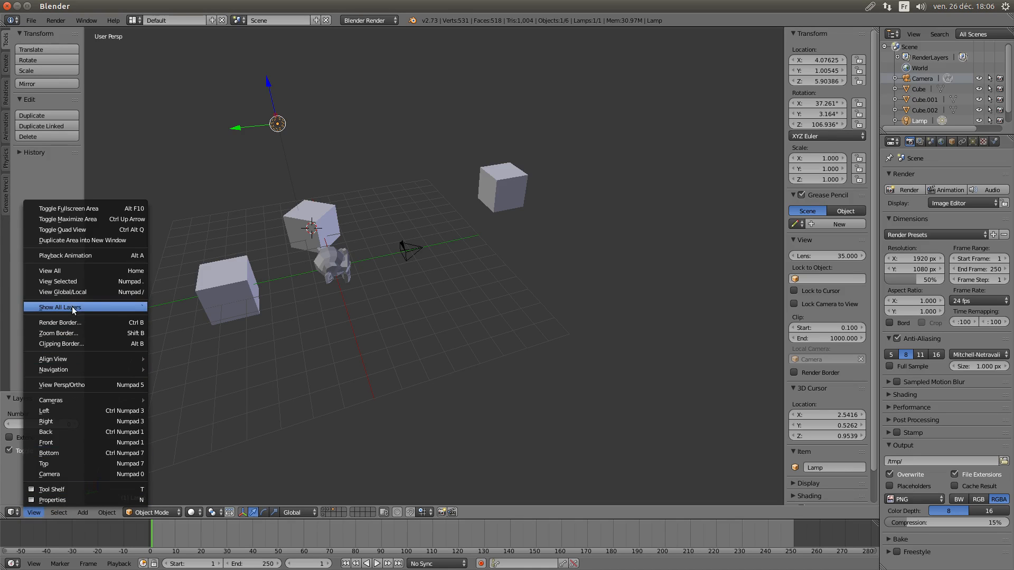
left_click(113, 307)
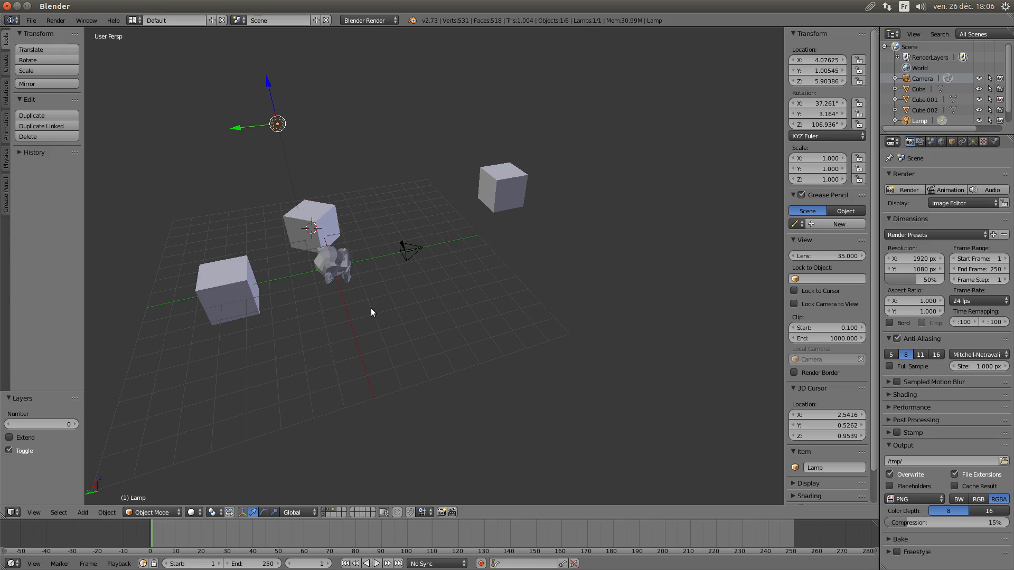
Toggle repeatedly between selecting and deselecting all objects in the scene.
key("a")
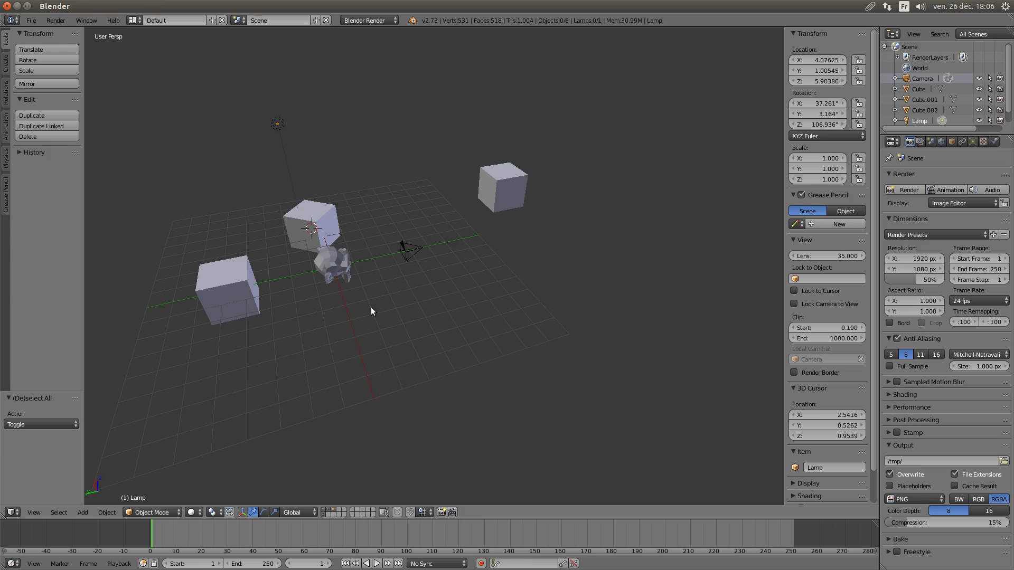
key("a")
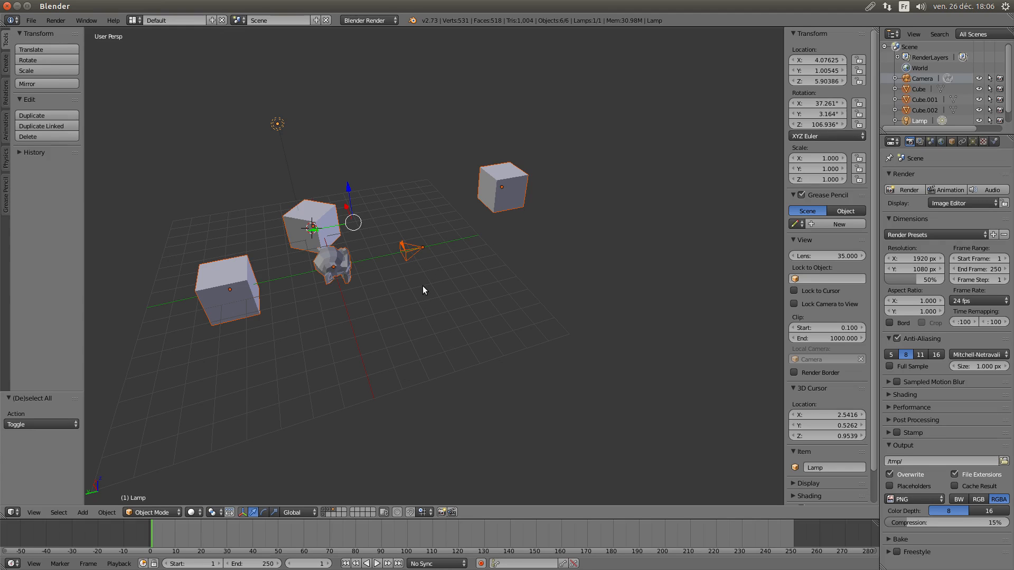
key("a")
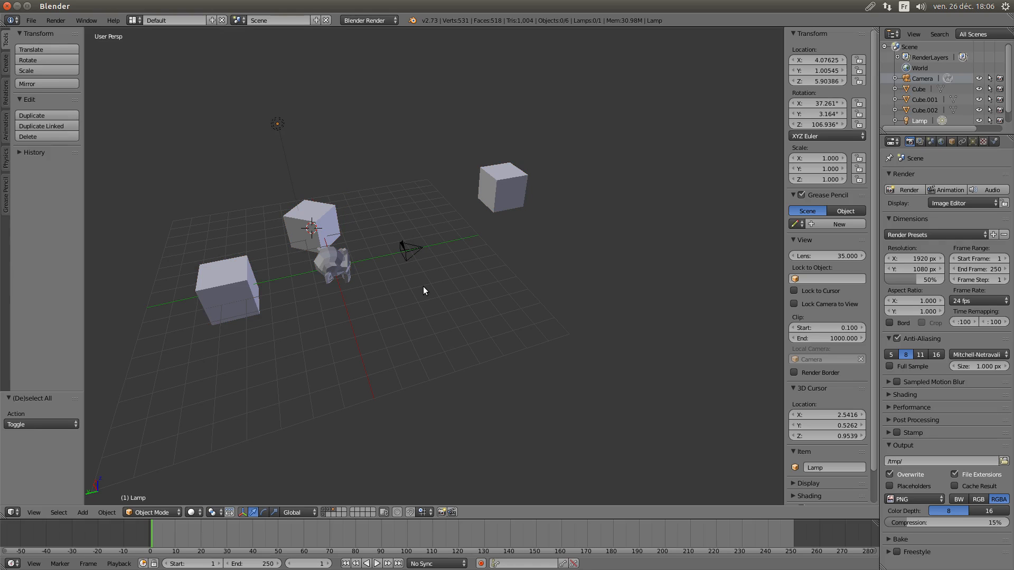
key("a")
key("a")
key("a")
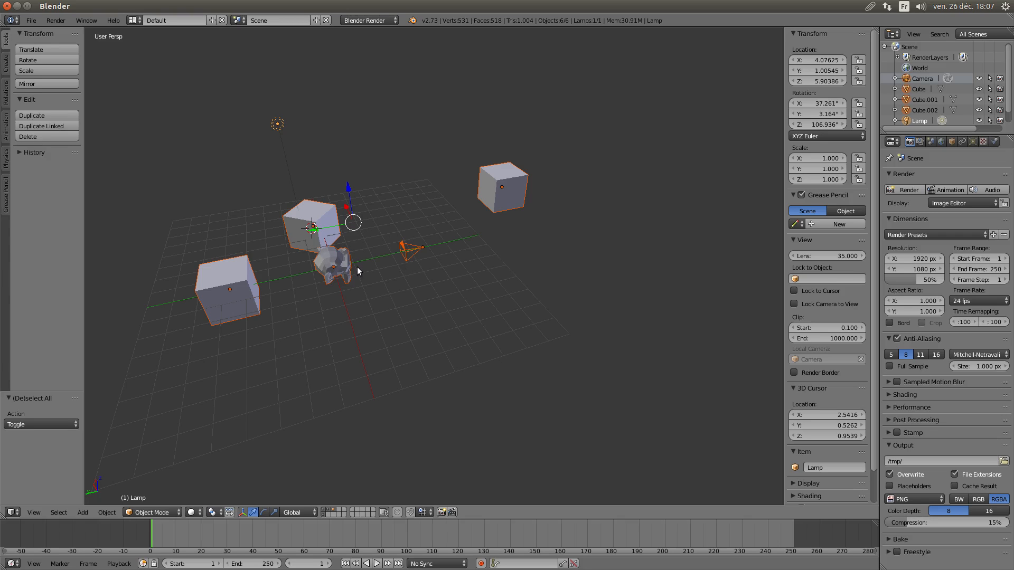
key("a")
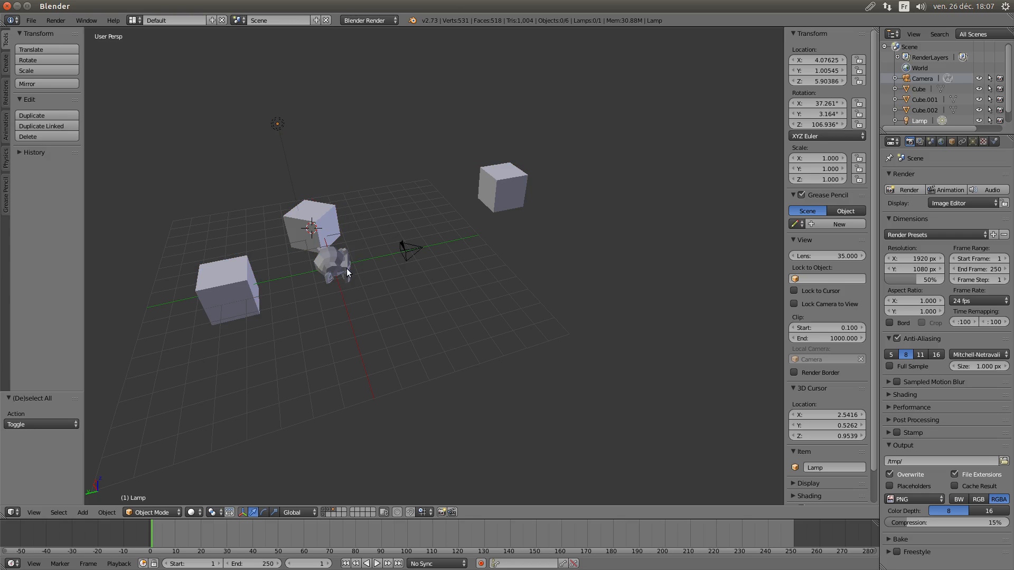
key("a")
key("a")
key("a")
key("a")
Select all objects with the monkey head as the active one, and move them together to layer 1.
right_click(342, 265)
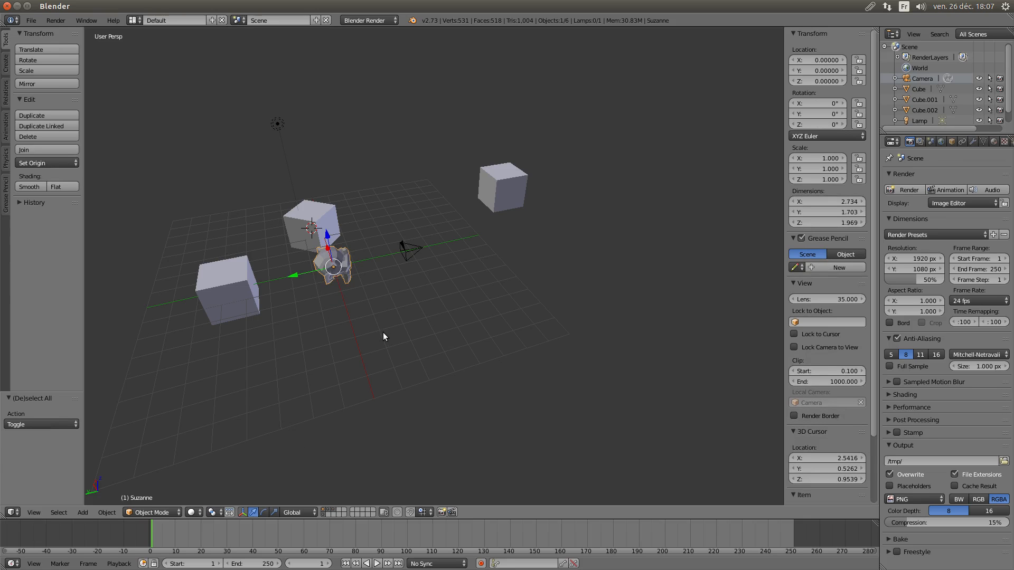
key("a")
key("a")
key("m")
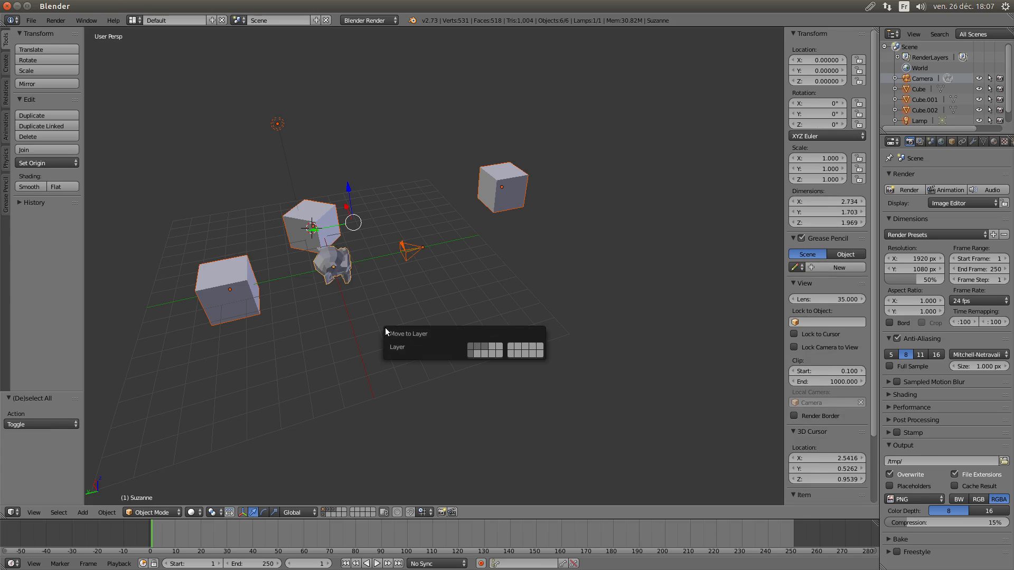
left_click(470, 346)
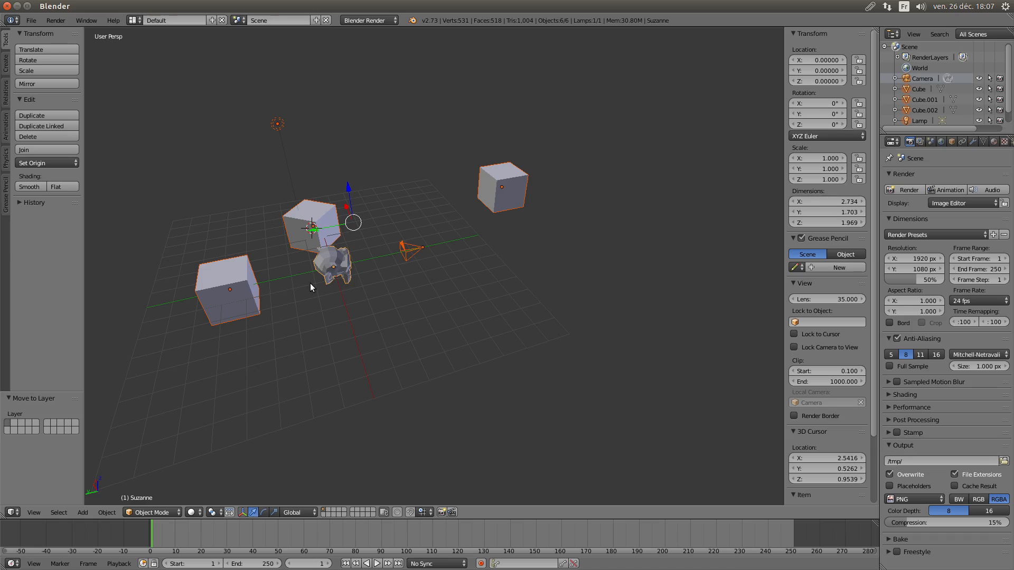
Start the animation playback in the 3D view and stop it.
left_click(33, 512)
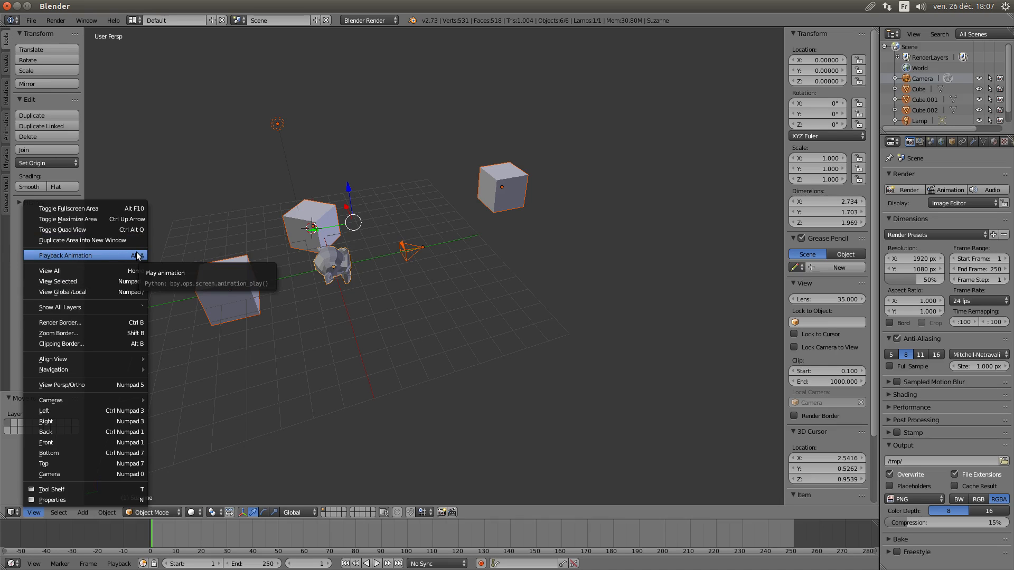
left_click(107, 255)
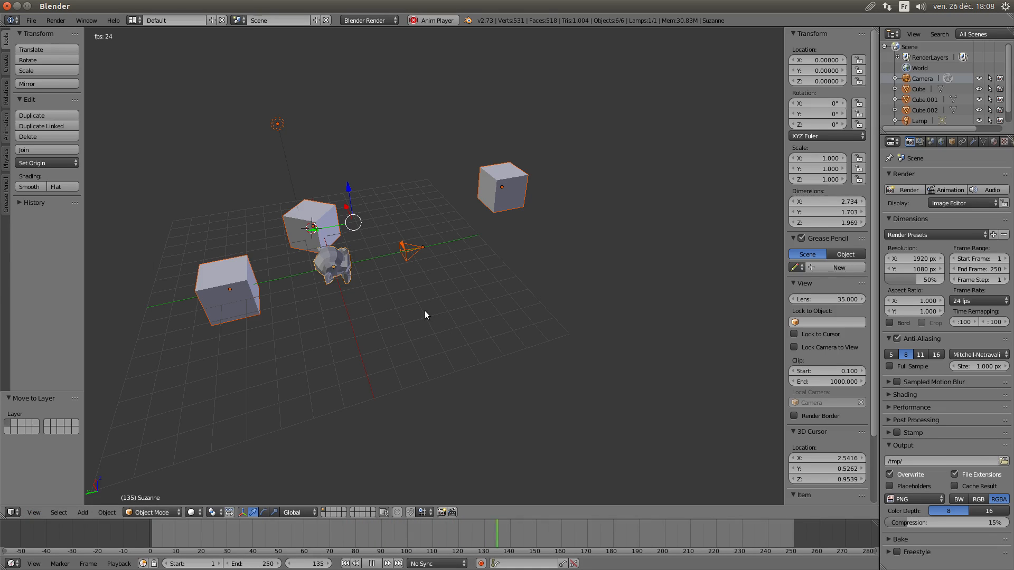
key("alt+a")
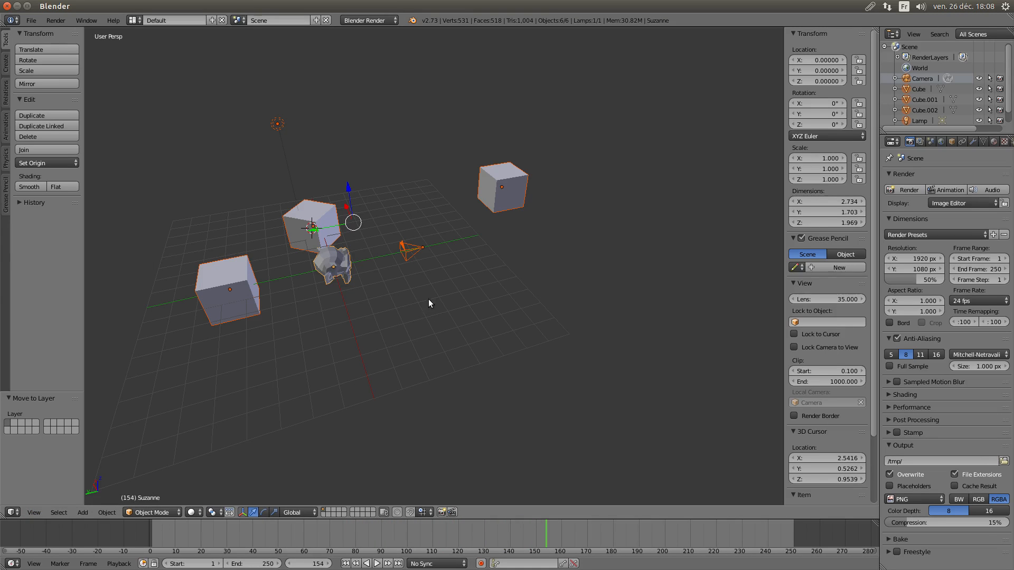
Move Cube.002 about 4.43 units along the Y axis while the animation is playing, and stop the playback.
key("alt+a")
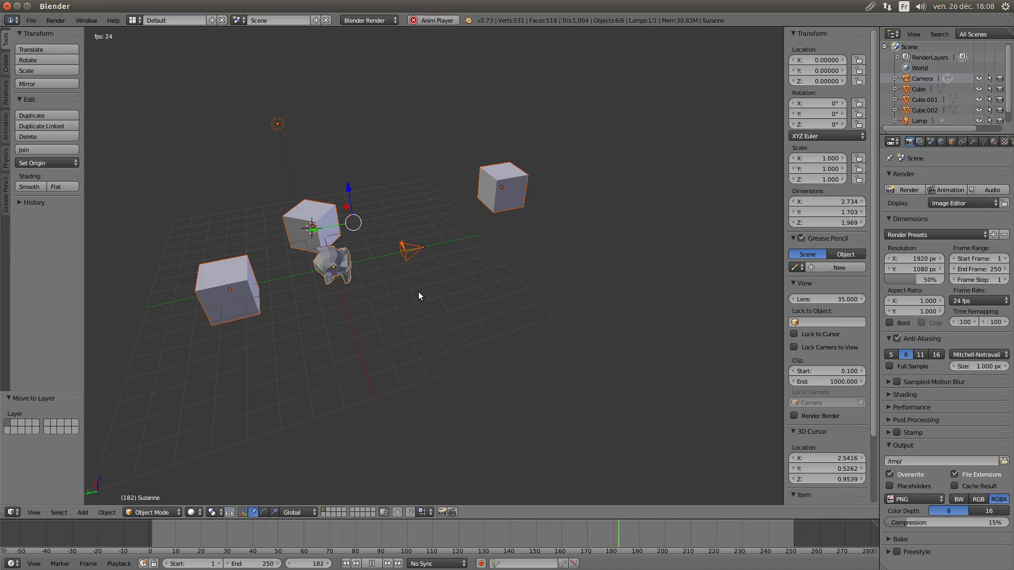
middle_click_drag(375, 292, 390, 260)
right_click(542, 197)
left_click_drag(502, 200, 418, 218)
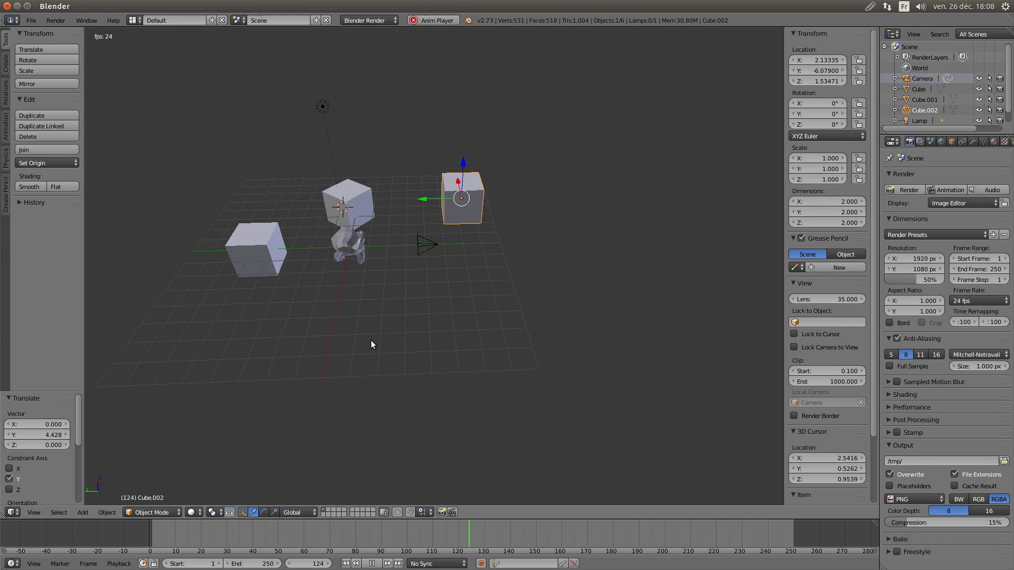
key("alt+a")
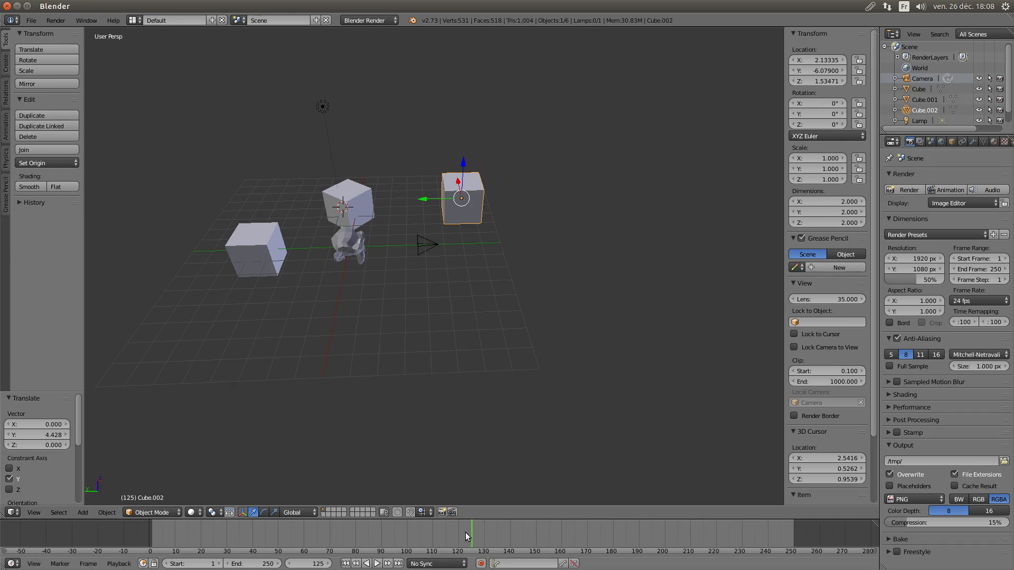
Scrub the timeline back to frame 14, start and stop playback there, and return the current frame to 1.
left_click_drag(379, 528, 185, 530)
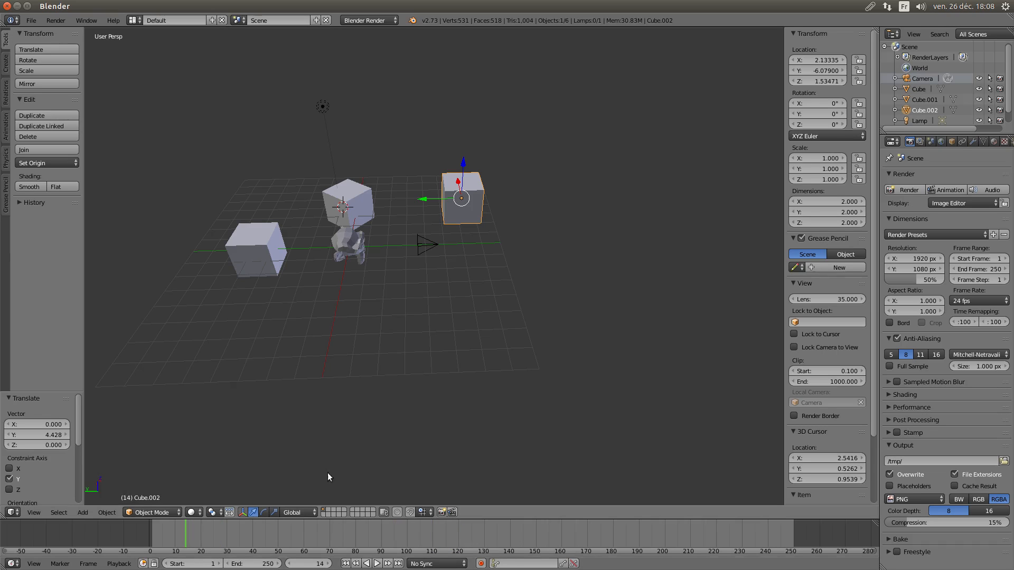
key("alt+a")
key("Escape")
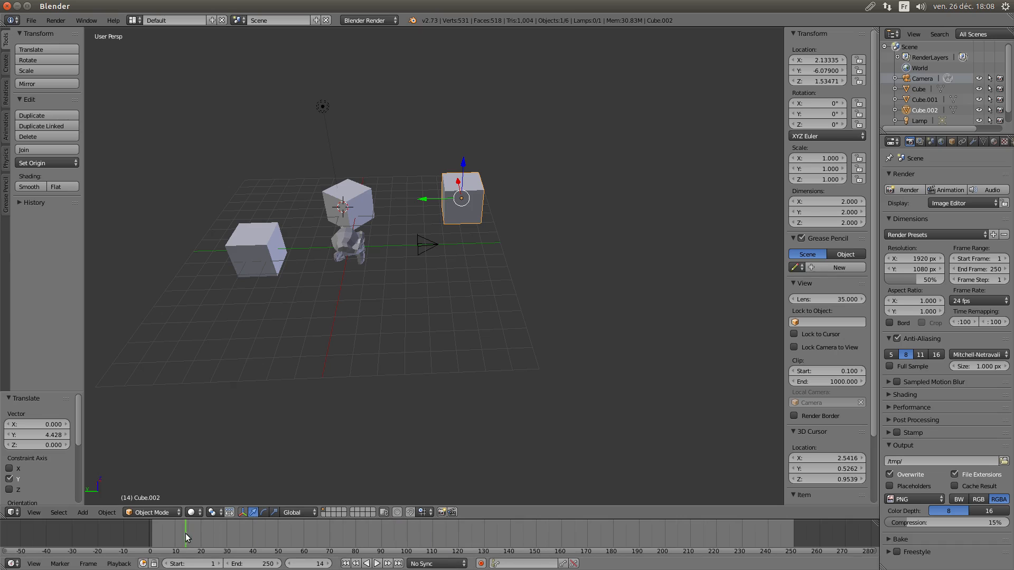
left_click_drag(186, 533, 170, 535)
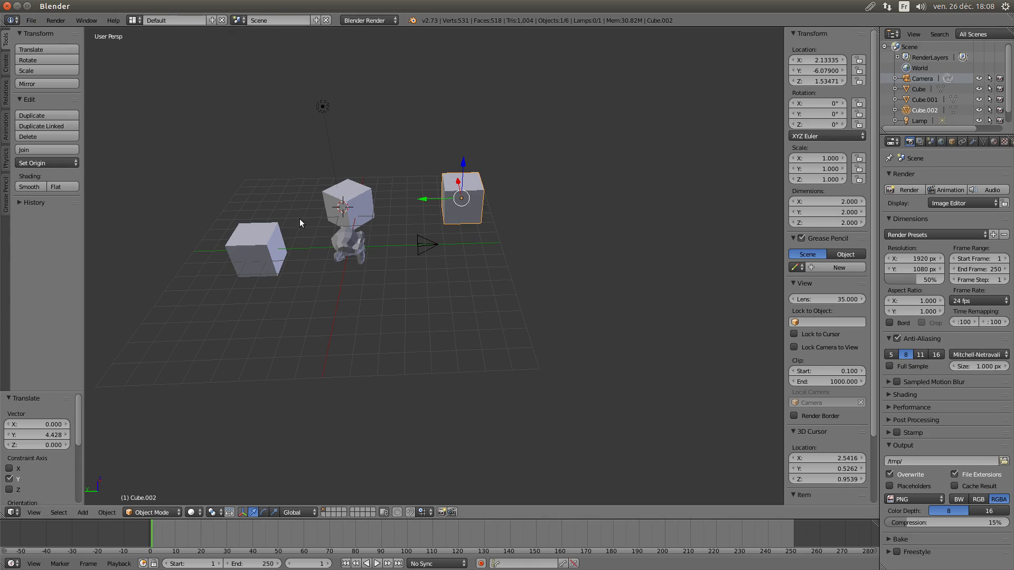
left_click(30, 20)
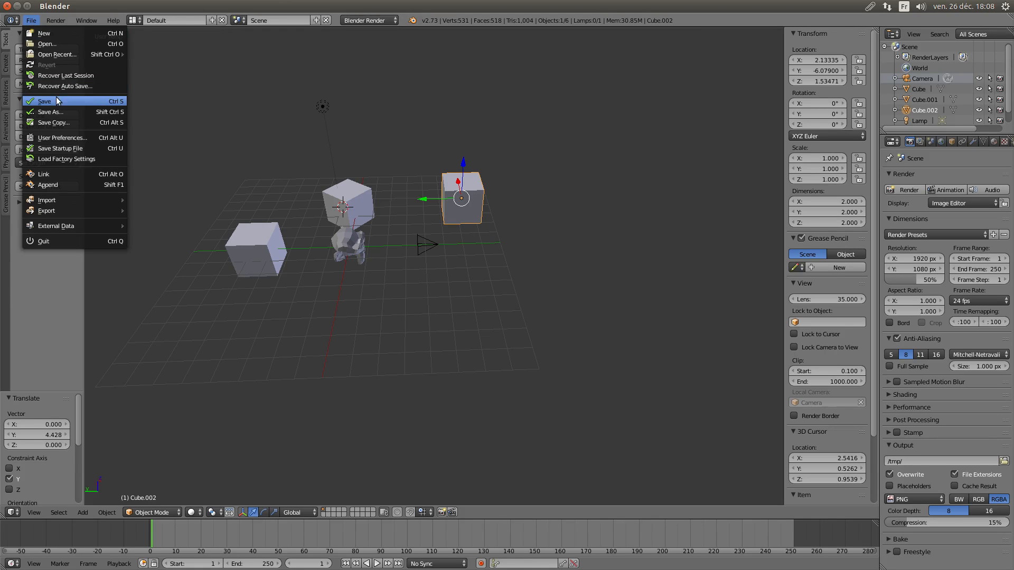
left_click(107, 101)
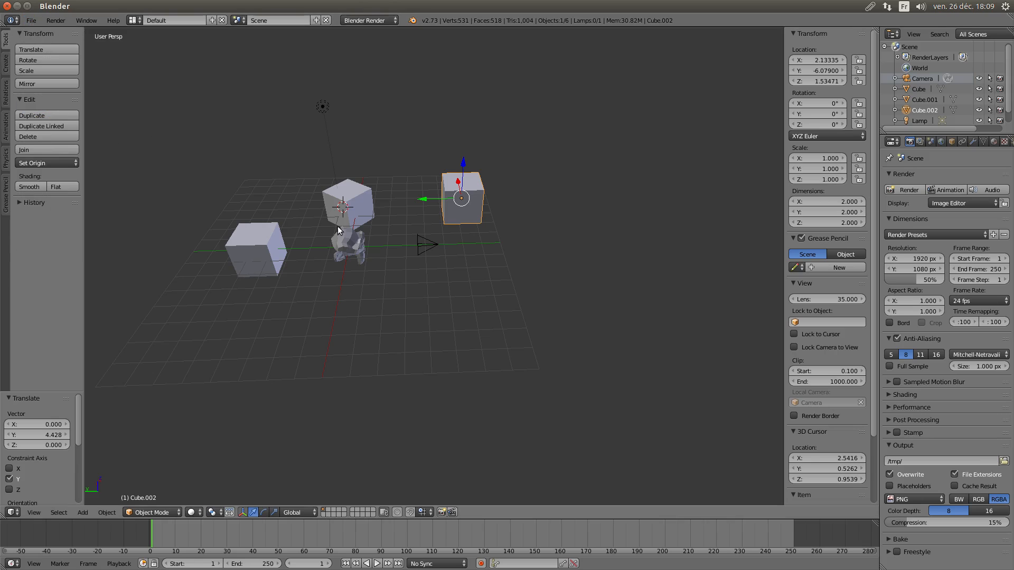
Move Cube.002 about -0.81 units along the Y axis in quad view, and return to the single 3D view.
left_click(31, 513)
key("ctrl+alt+q")
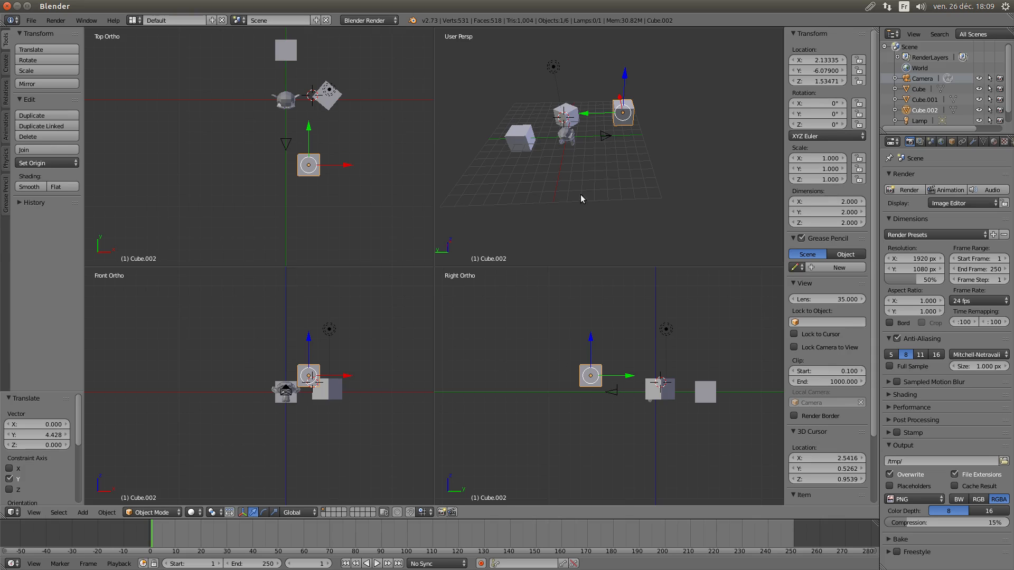
key("g")
key("y")
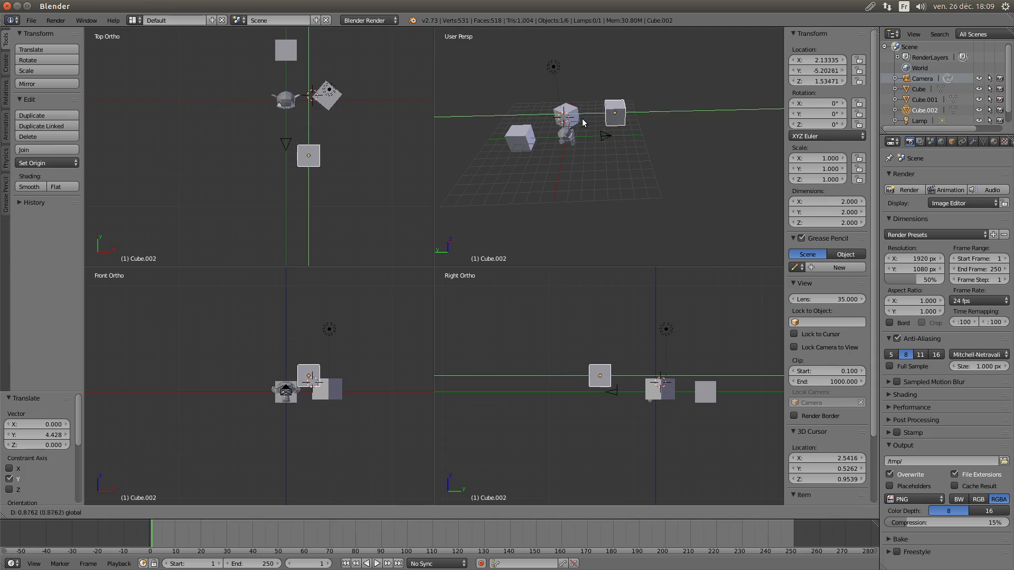
left_click(592, 129)
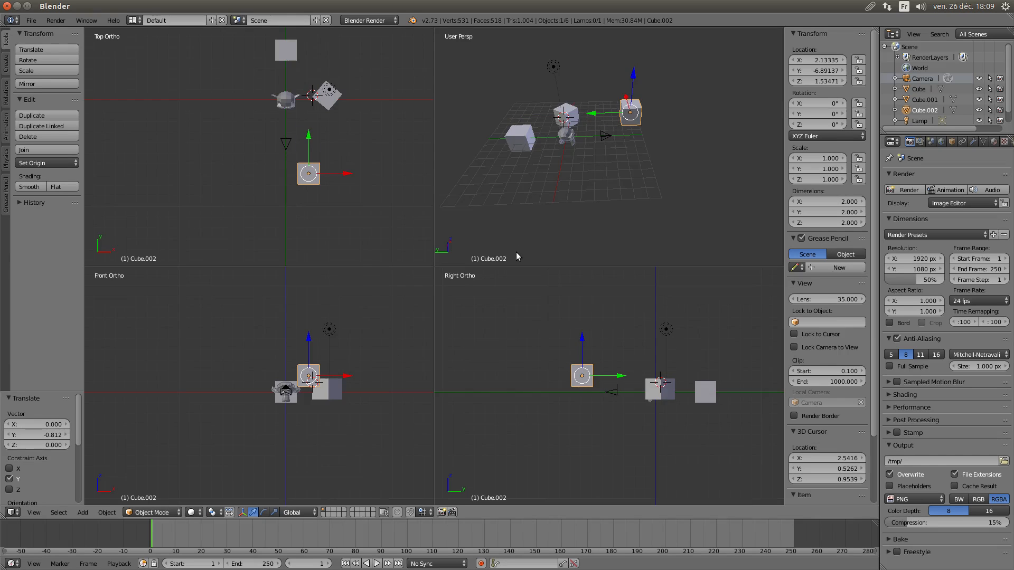
key("ctrl+alt+q")
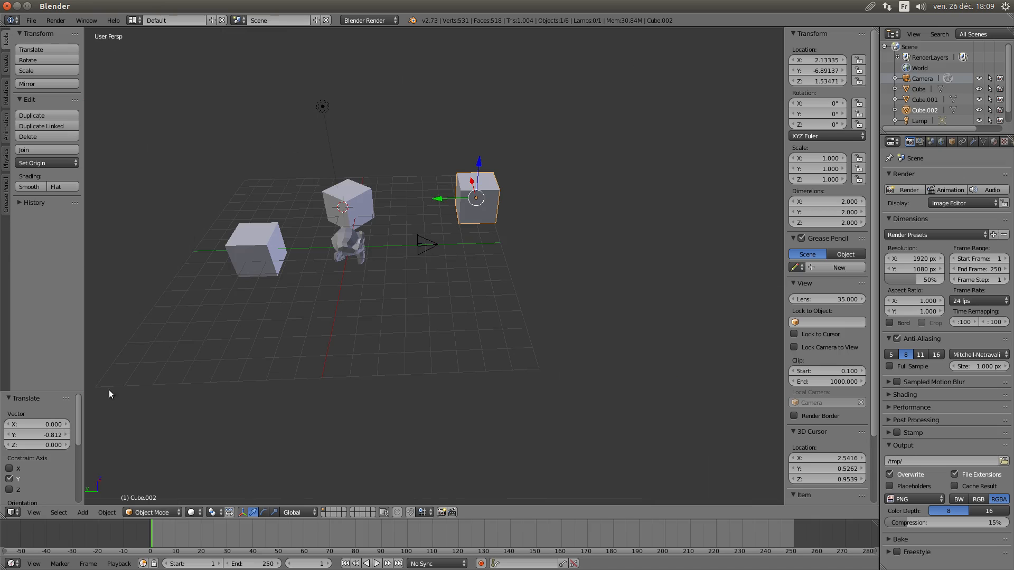
Maximize the 3D view area and restore the previous layout.
left_click(34, 512)
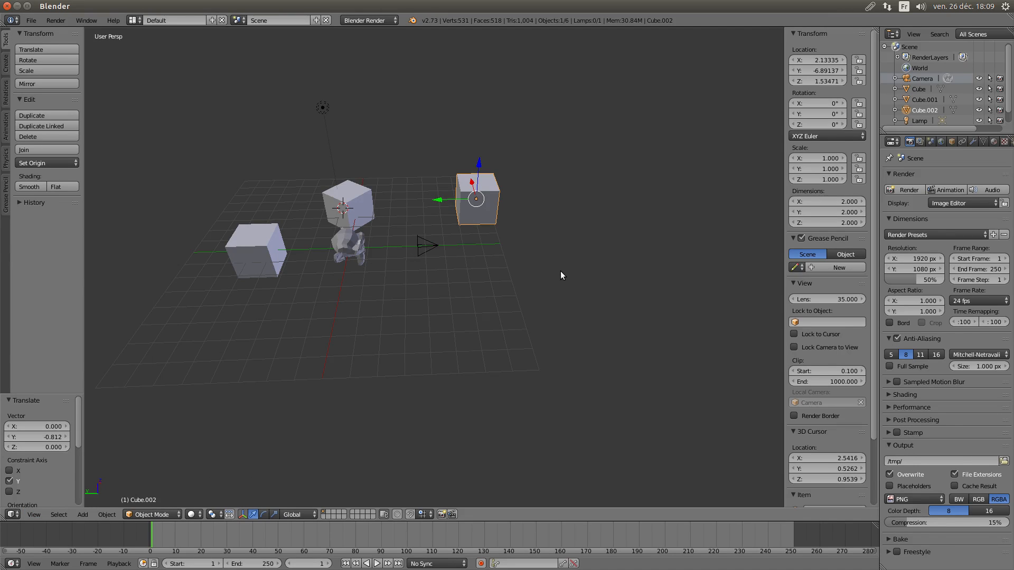
key("ctrl+Up")
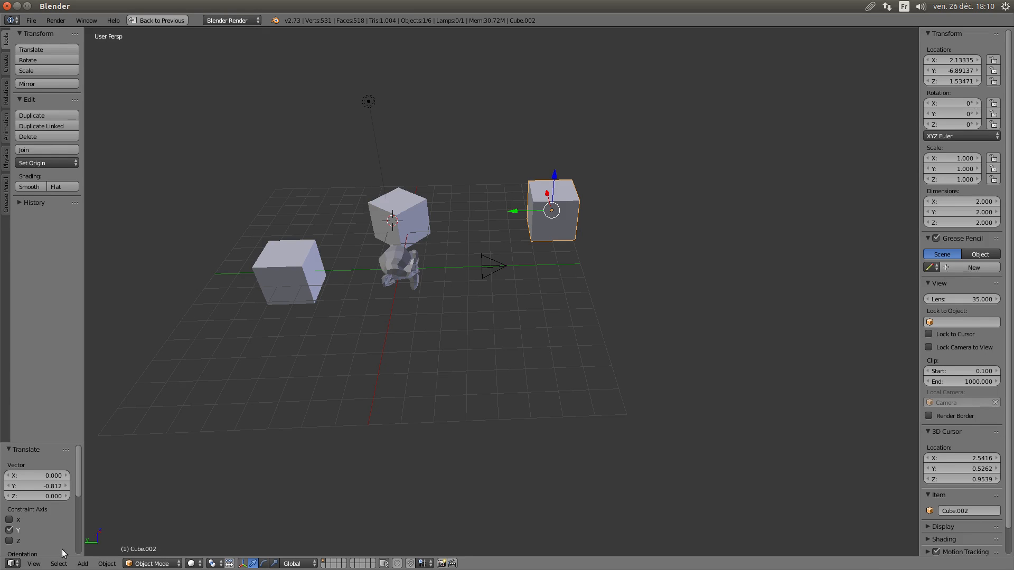
left_click(33, 563)
key("ctrl+Up")
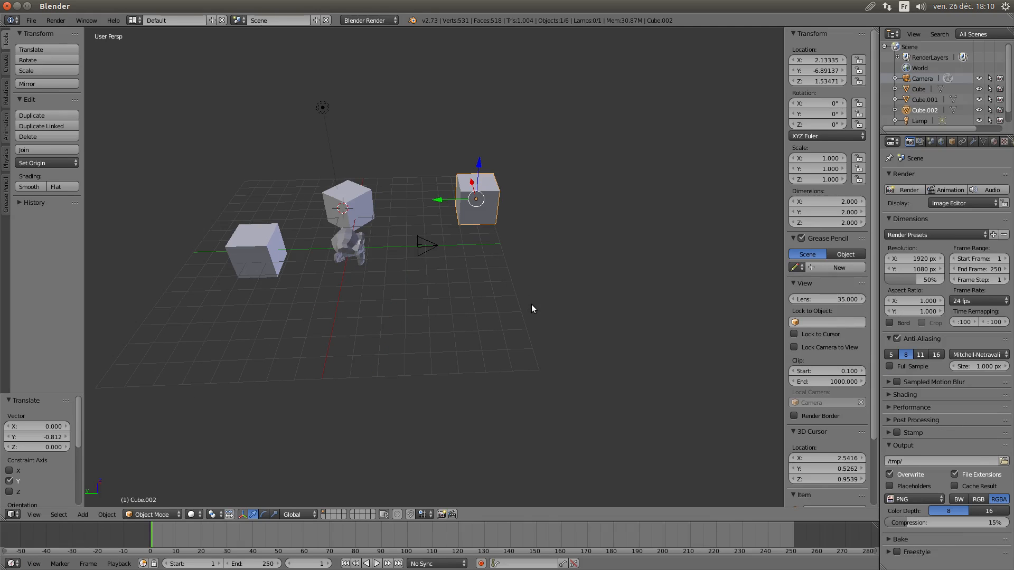
Toggle the 3D view repeatedly between the regular layout and fullscreen without interface elements, ending in fullscreen.
key("ctrl+alt+space")
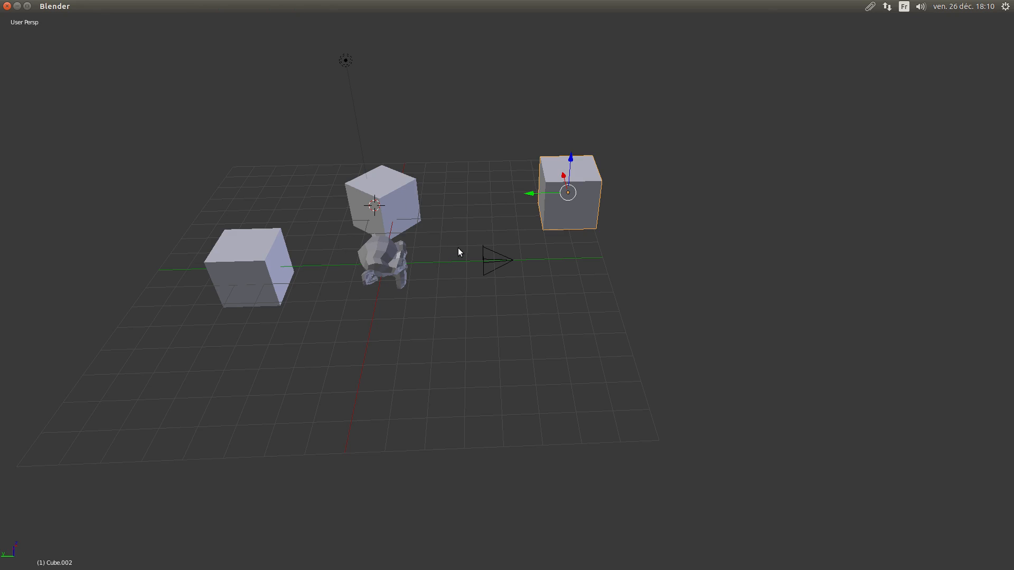
key("alt+F10")
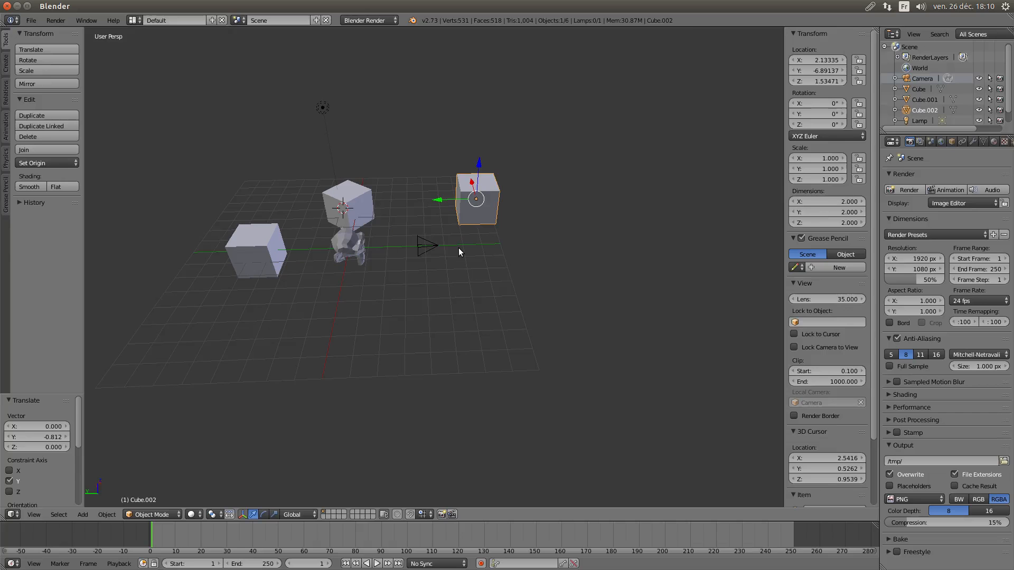
key("alt+F10")
key("alt+F10")
key("alt+F10")
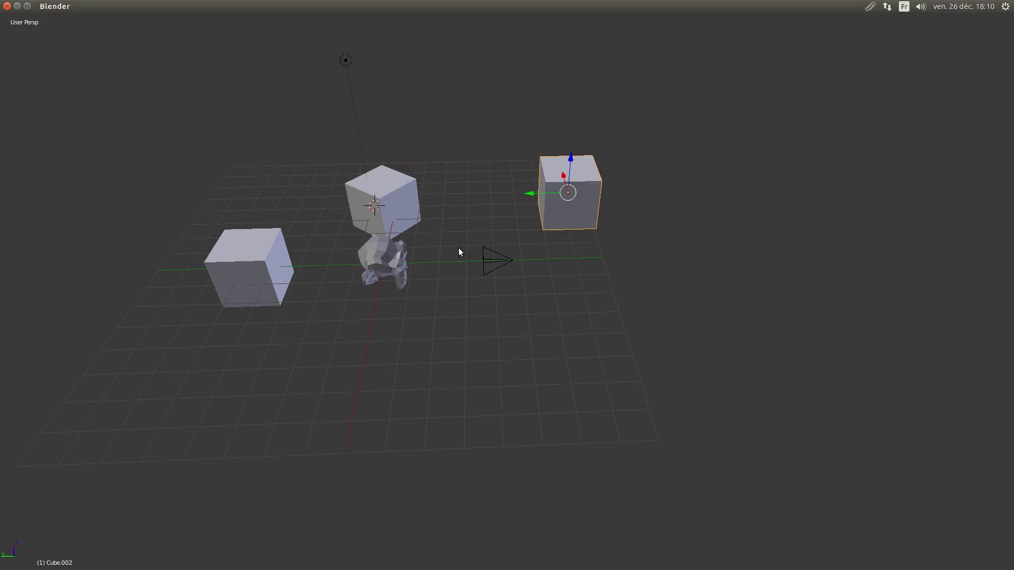
Inspect the scene from other angles and closer up in the fullscreen 3D view, and exit fullscreen.
mouse_move(458, 249)
middle_mouse_down()
mouse_move(401, 243)
mouse_move(467, 249)
middle_mouse_up()
scroll(488, 244, "up", 4)
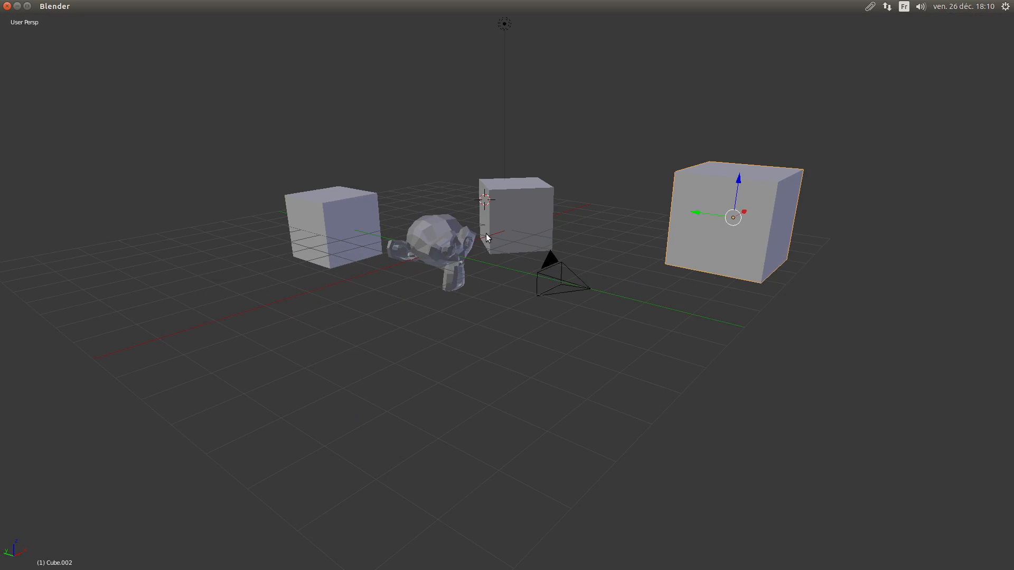
middle_click_drag(509, 233, 542, 142)
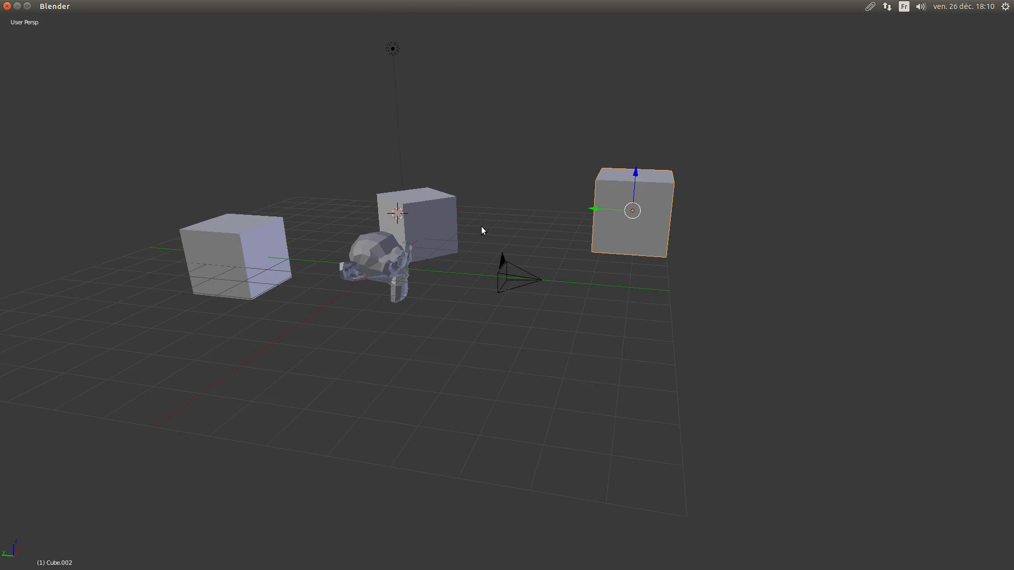
scroll(481, 227, "up", 1)
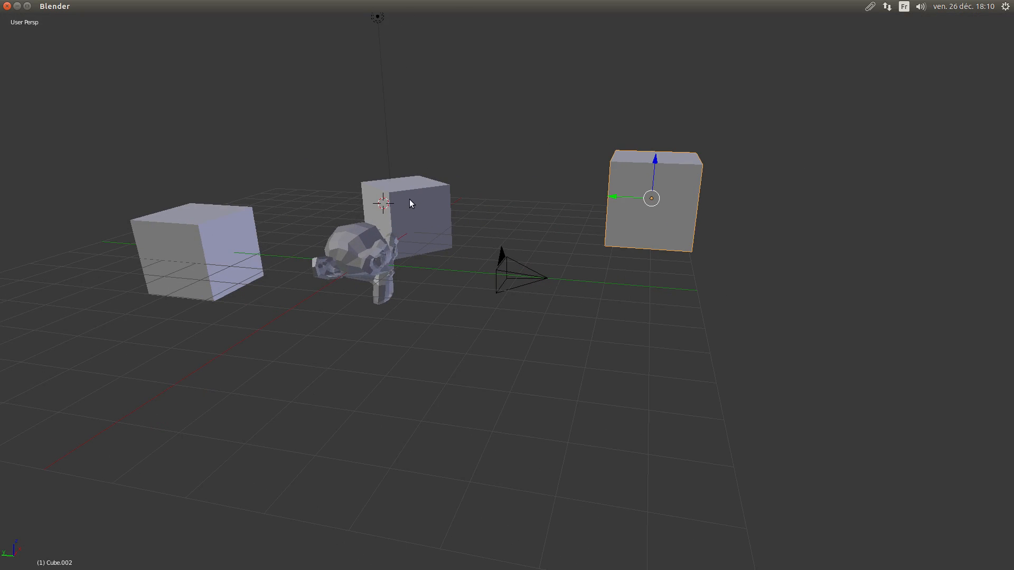
middle_click_drag(411, 203, 387, 206)
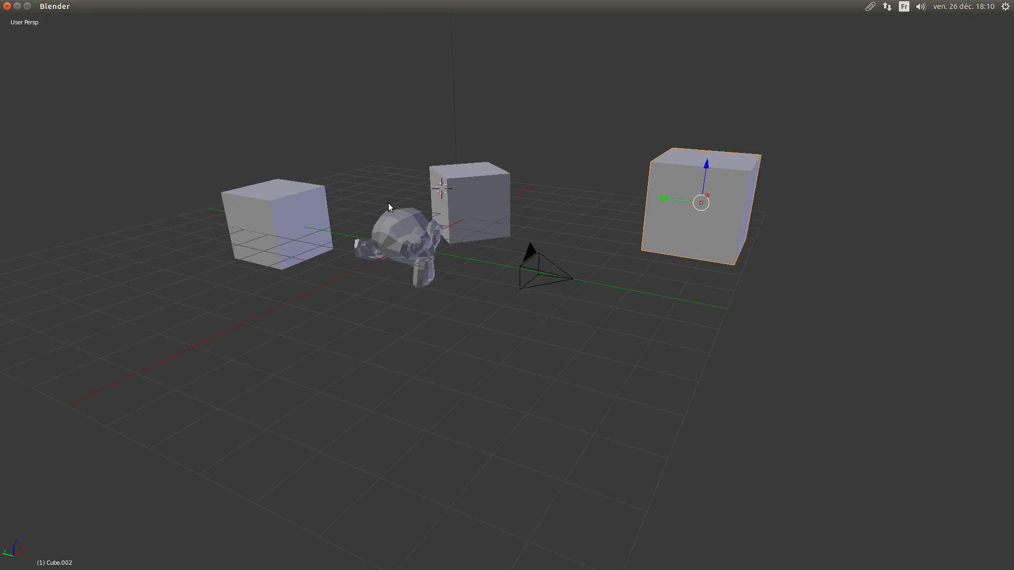
key("ctrl+alt+space")
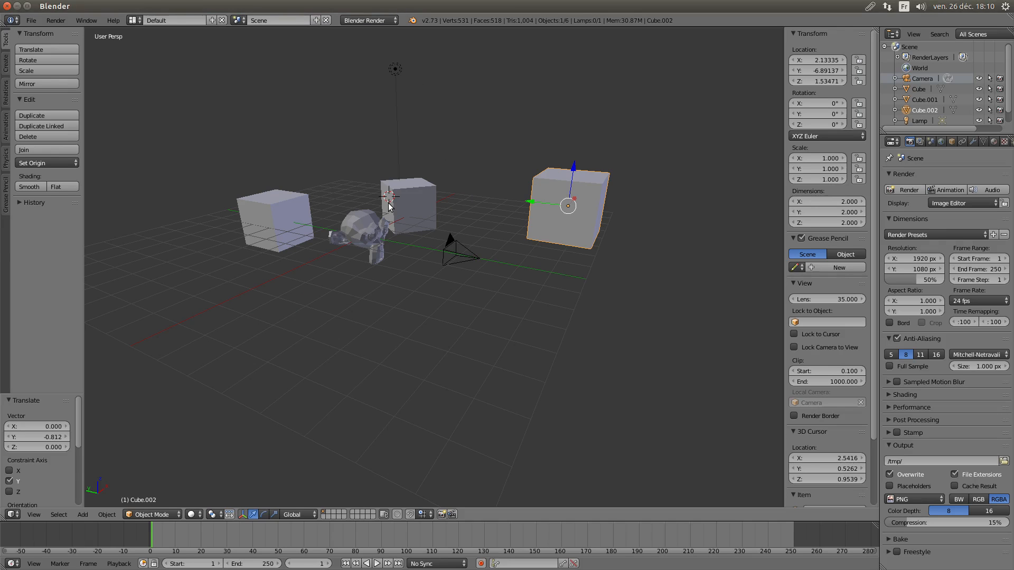
left_click(34, 515)
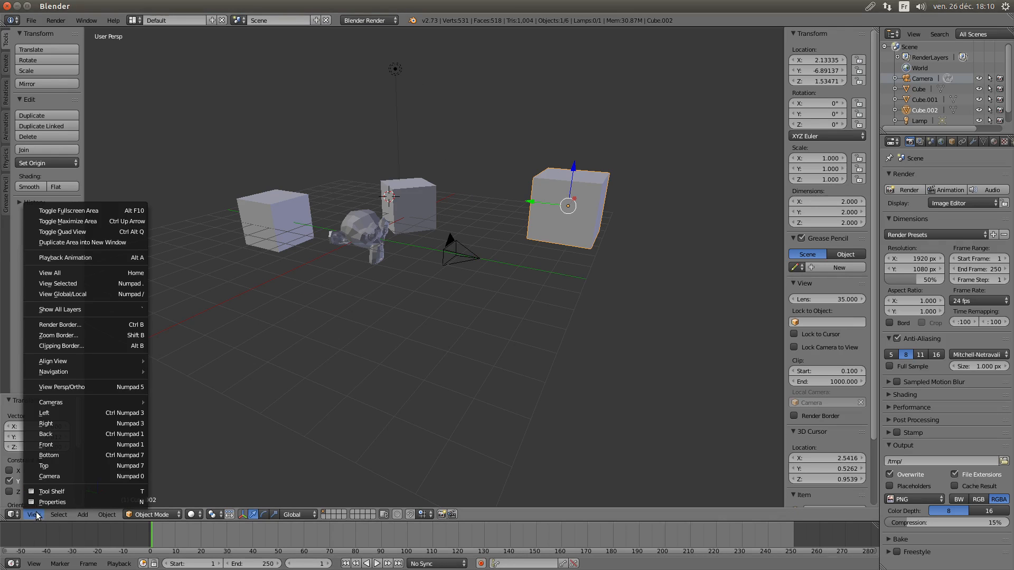
mouse_move(107, 402)
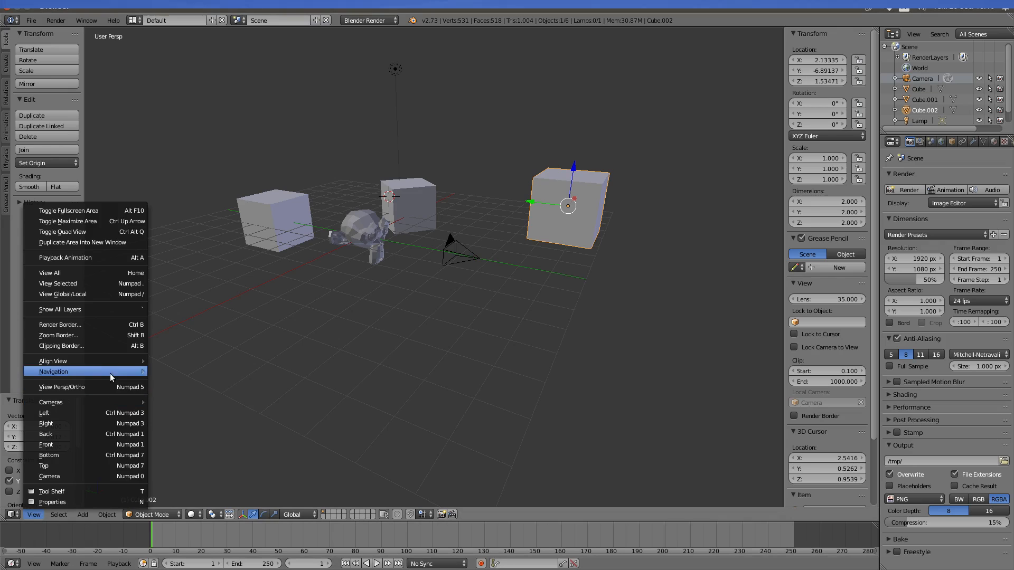
mouse_move(112, 361)
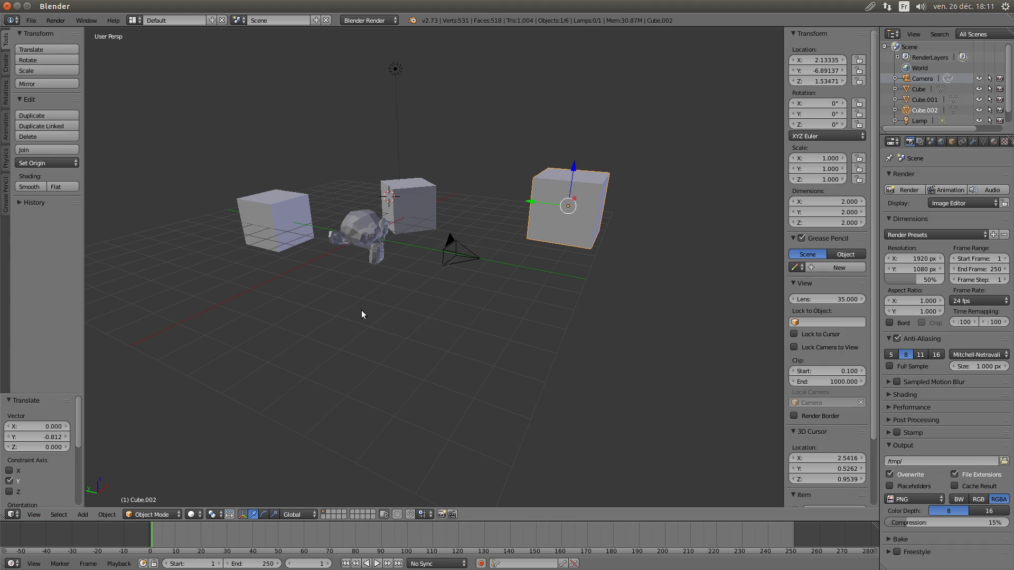
Maximize the 3D view area once more and go back to the previous screen layout.
left_click(33, 514)
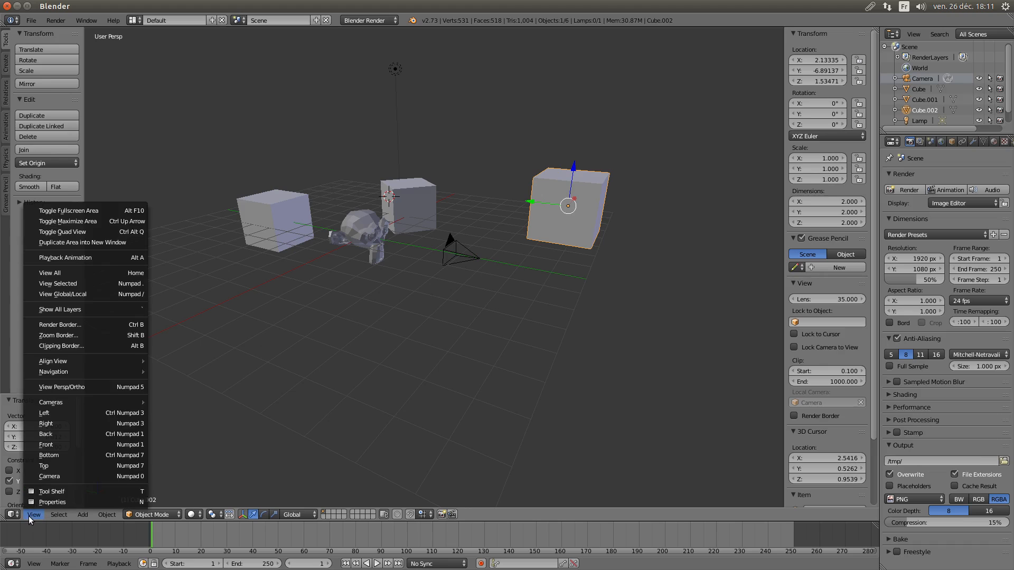
left_click(135, 221)
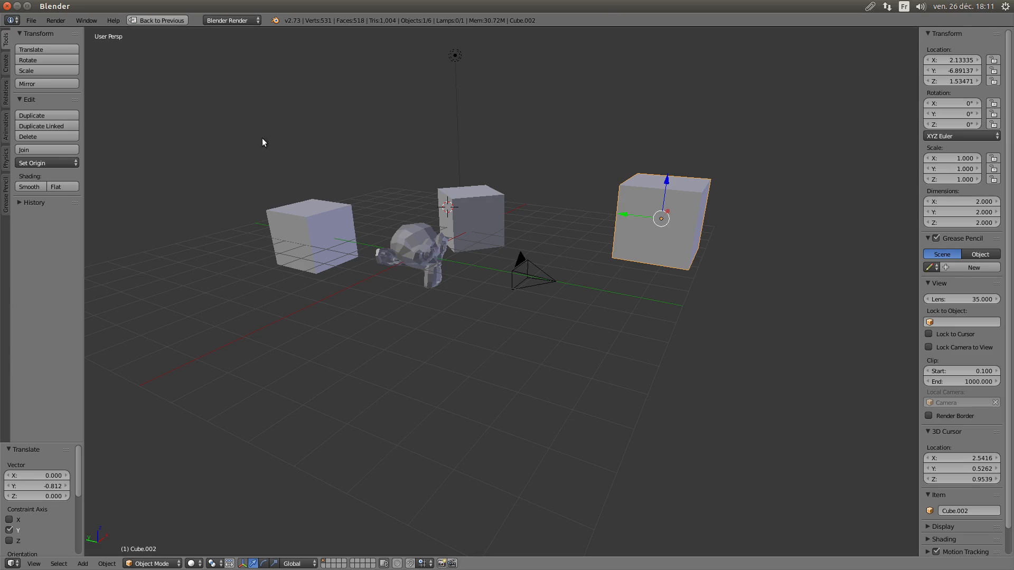
left_click(147, 21)
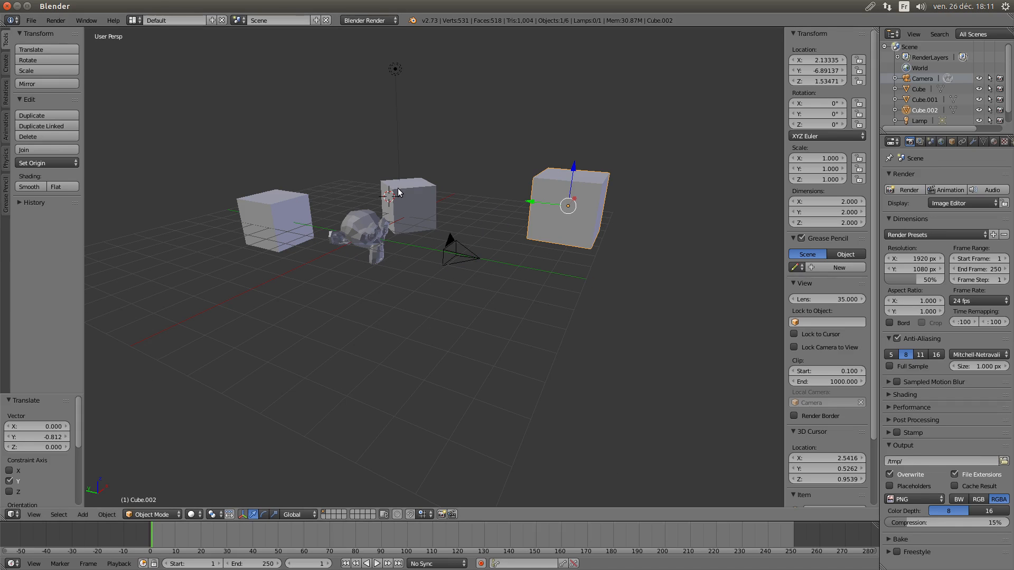
Unmaximize the application window, reposition it on the desktop and make it taller.
double_click(539, 6)
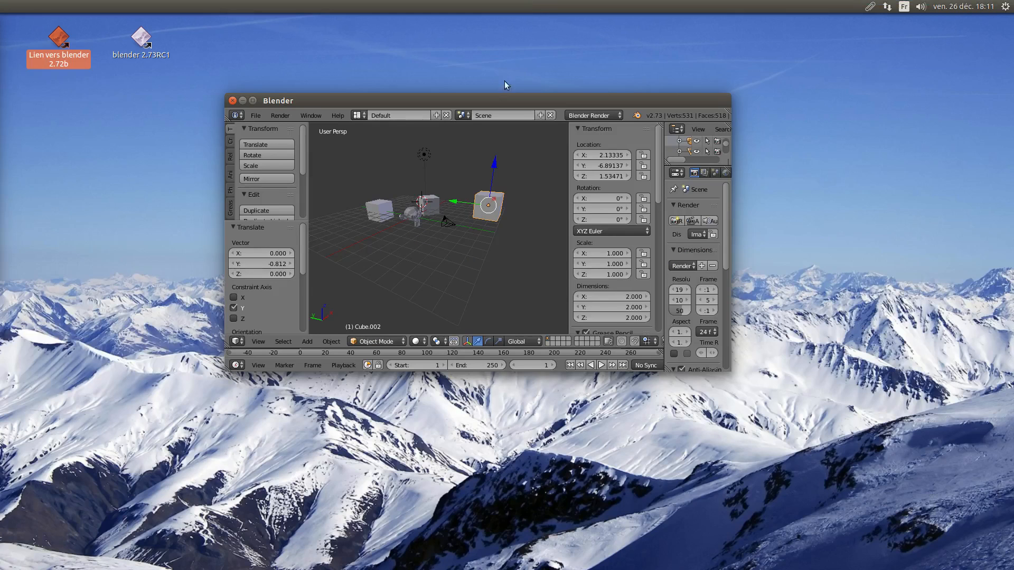
left_click_drag(493, 101, 346, 110)
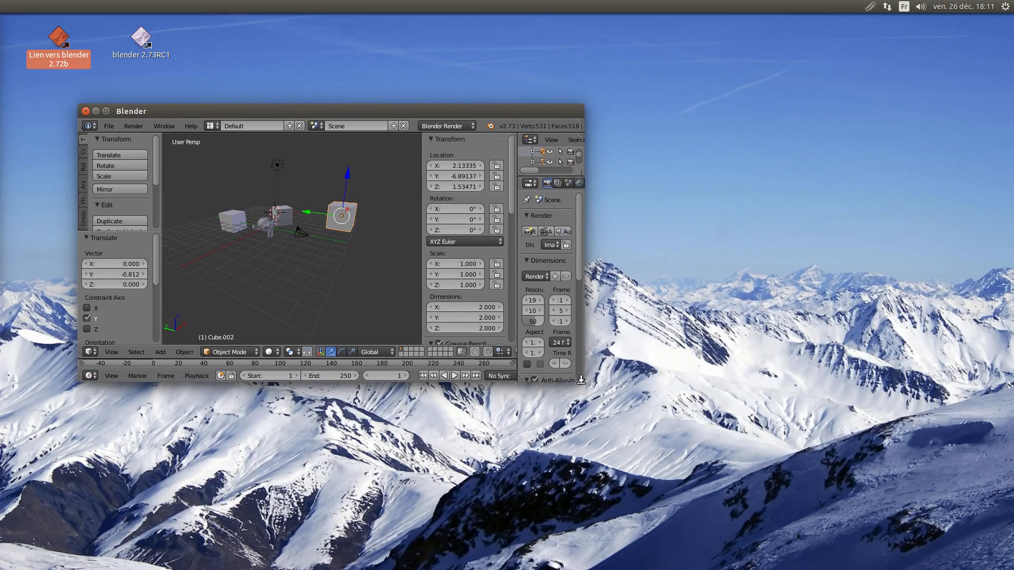
left_click_drag(581, 382, 581, 445)
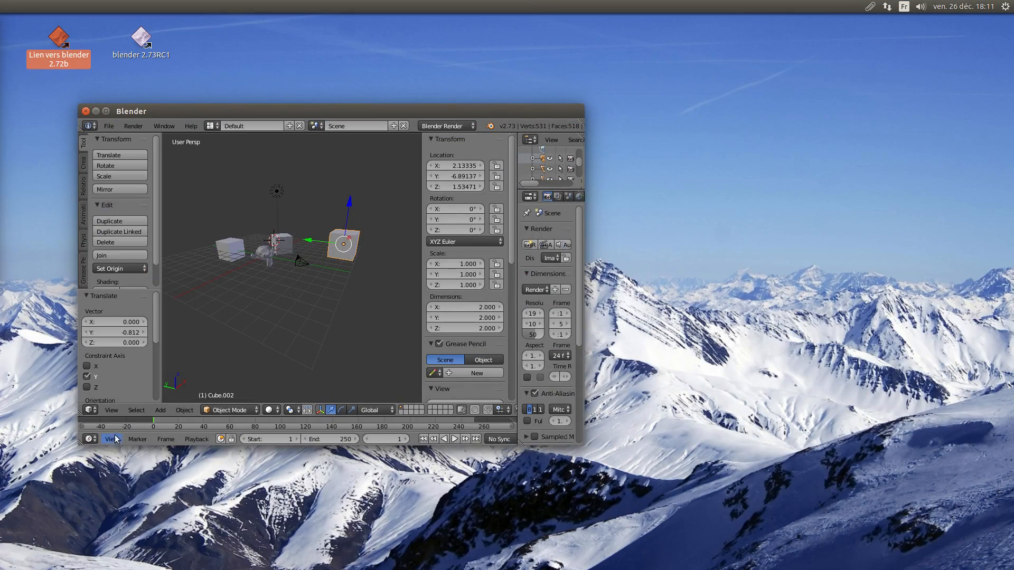
Duplicate the 3D view area into a new window, move that window around the desktop, and close it.
left_click(112, 410)
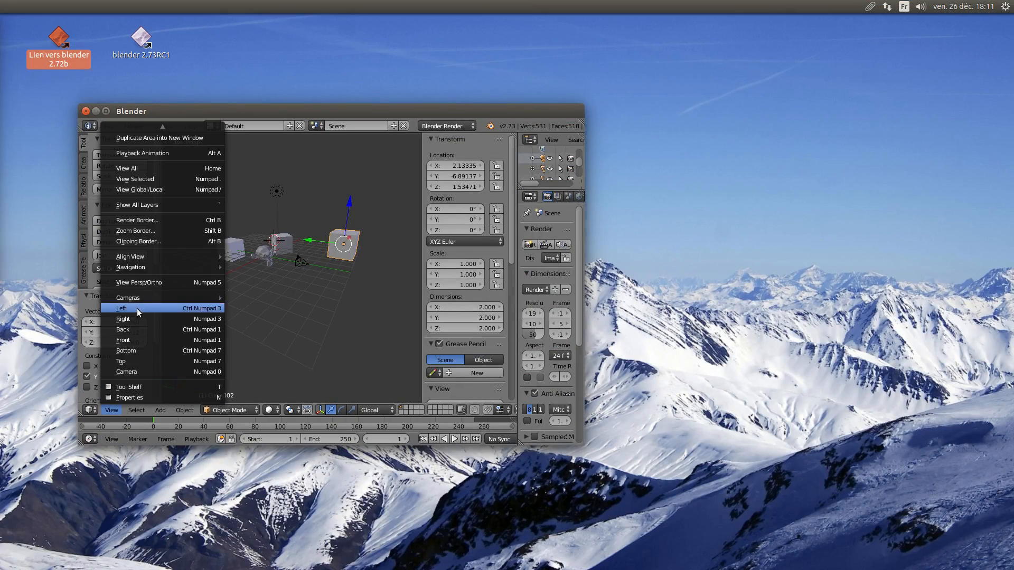
left_click(155, 137)
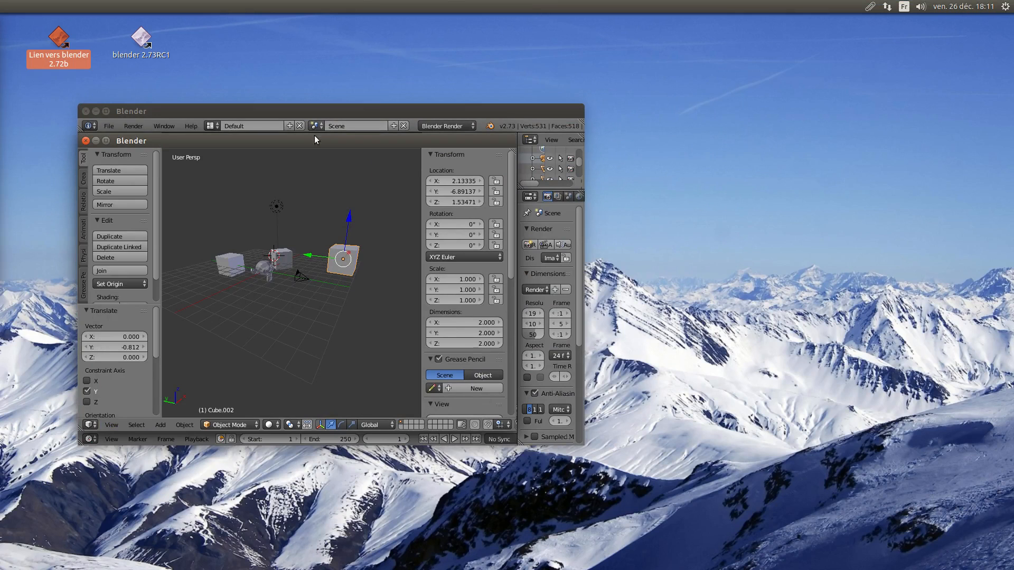
left_click_drag(315, 140, 583, 204)
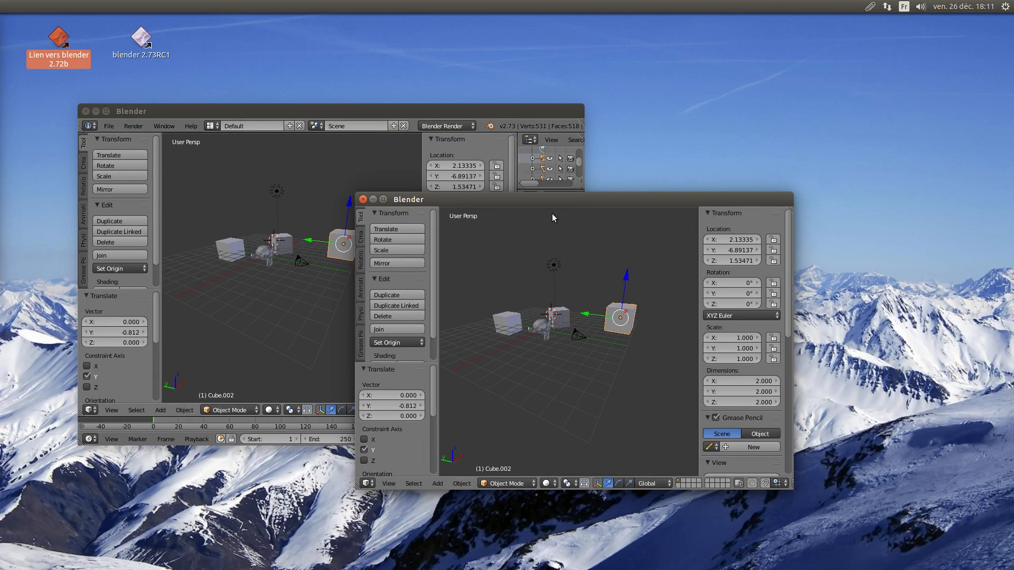
left_click_drag(547, 205, 358, 175)
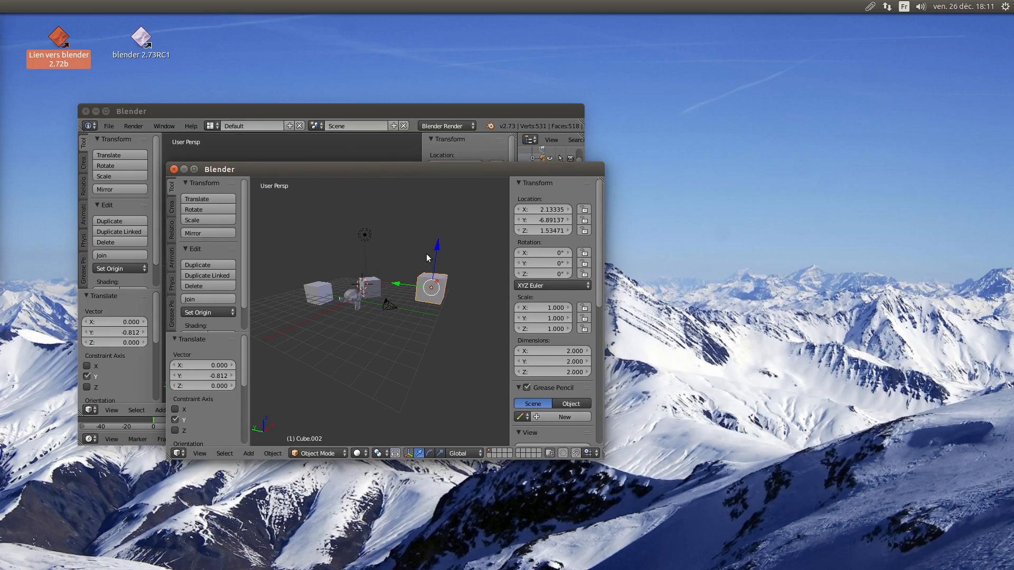
left_click_drag(346, 166, 420, 193)
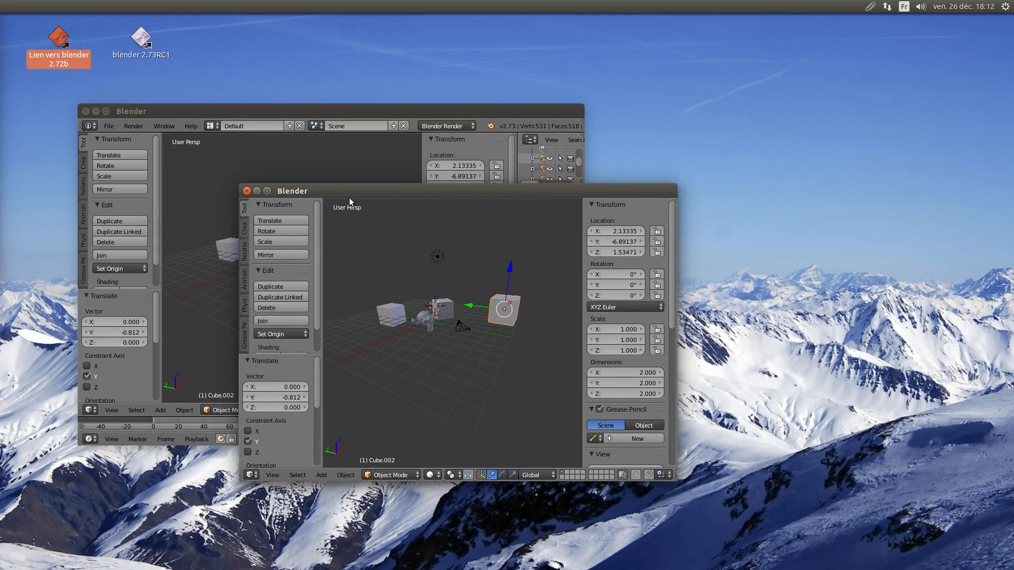
left_click(246, 191)
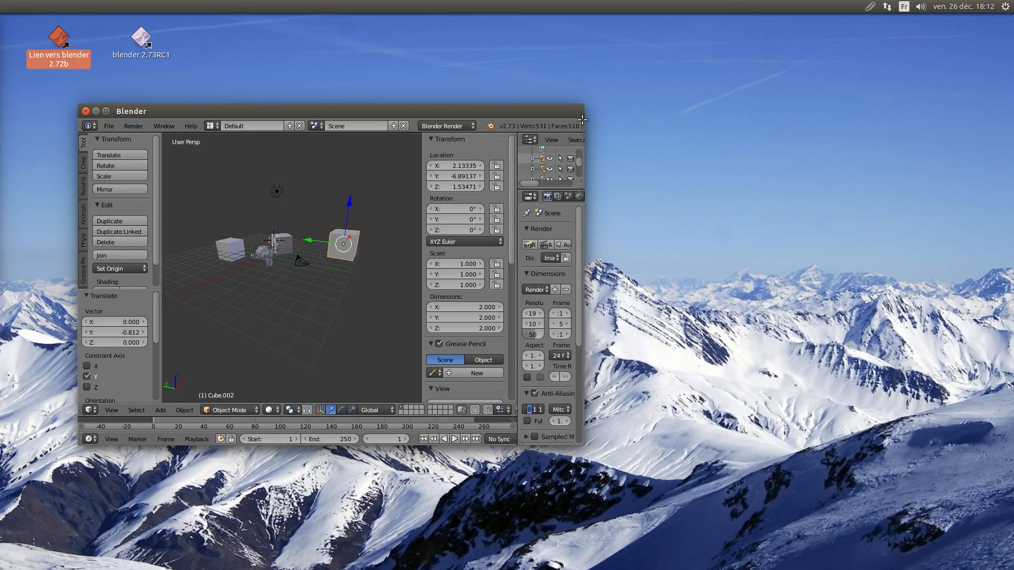
Duplicate the main application window, move the duplicate aside on the desktop, and close it.
key("ctrl+alt+w")
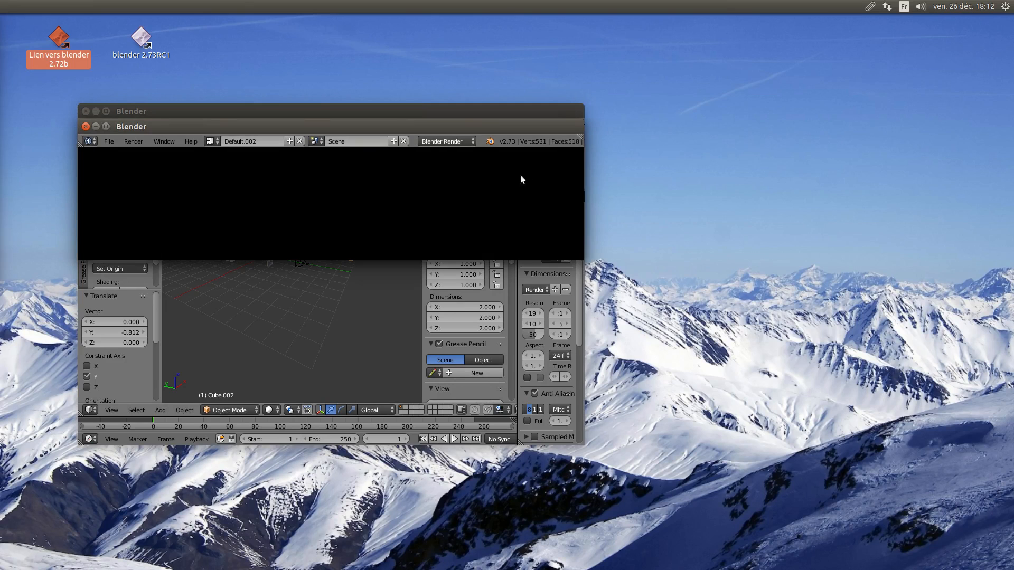
left_click_drag(530, 129, 756, 215)
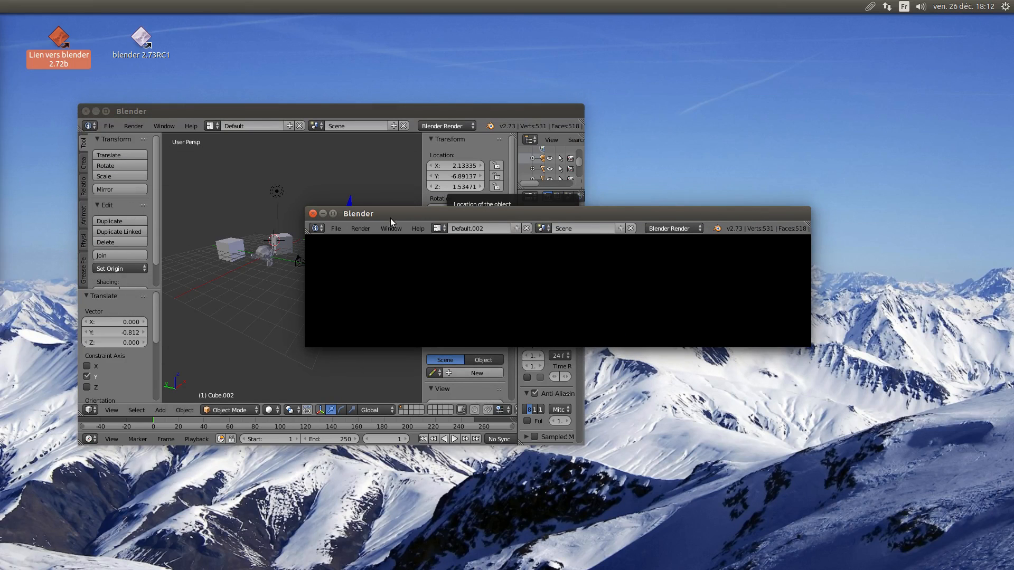
left_click(313, 214)
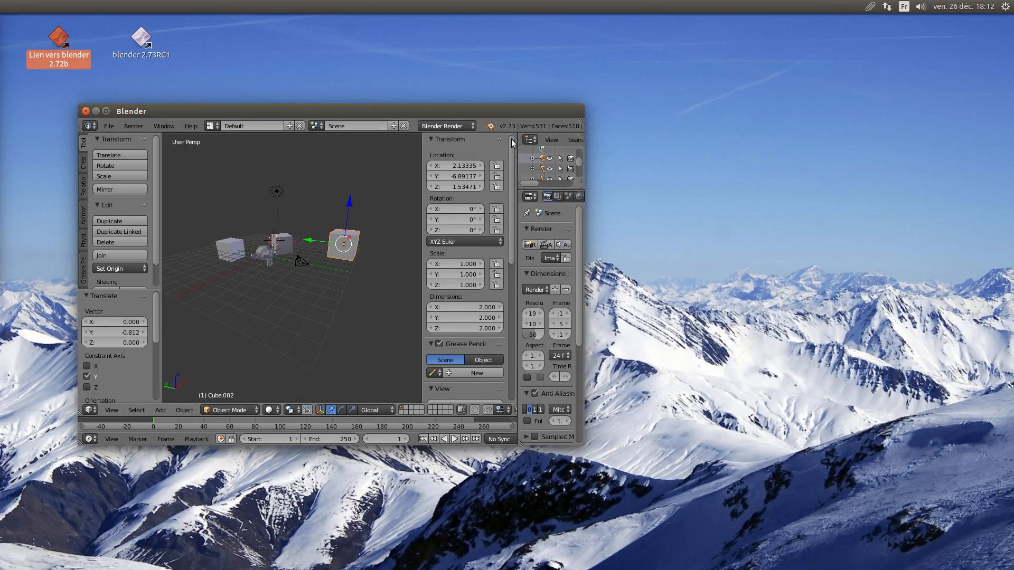
Tear off a copy of the 3D view area from its upper corner into a separate window, reposition it, and close it.
left_click_drag(515, 134, 487, 188, "shift")
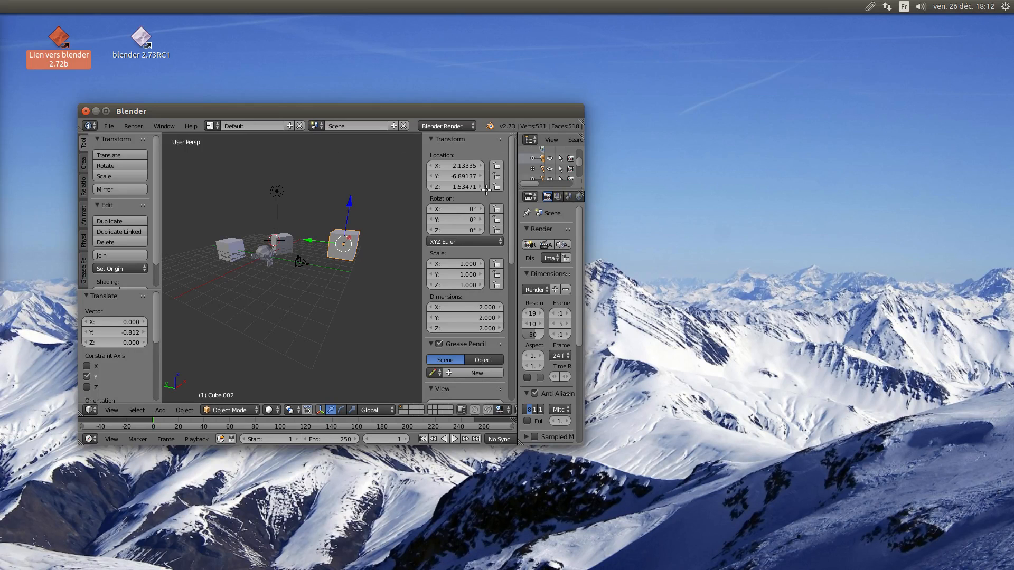
left_click_drag(388, 144, 652, 273)
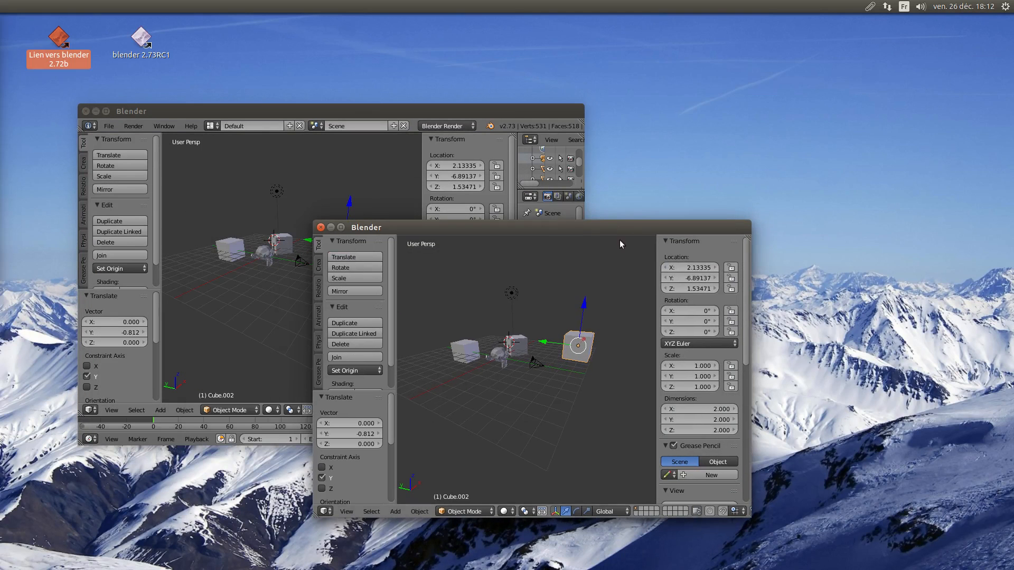
left_click(321, 228)
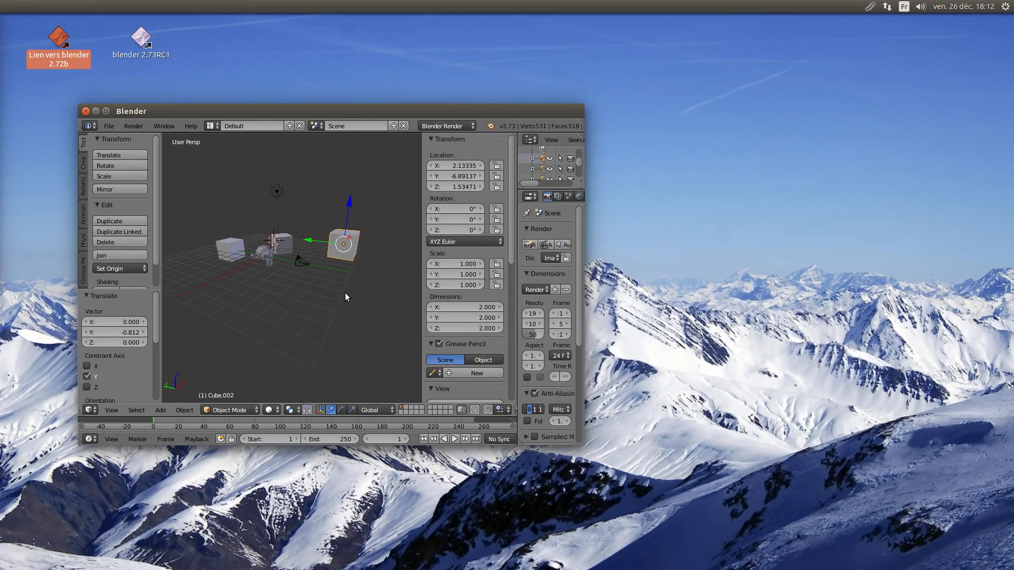
left_click(112, 410)
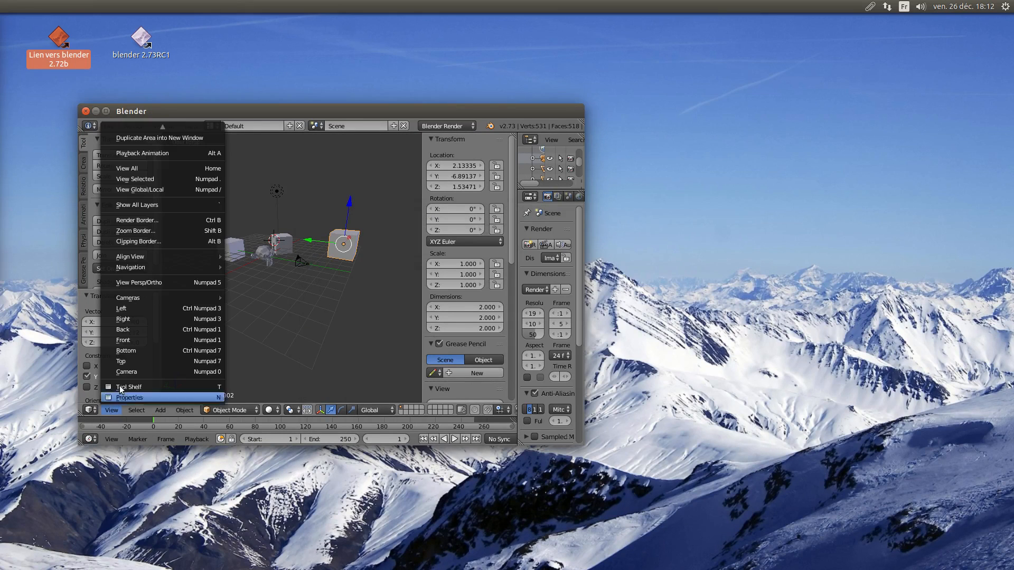
mouse_move(162, 126)
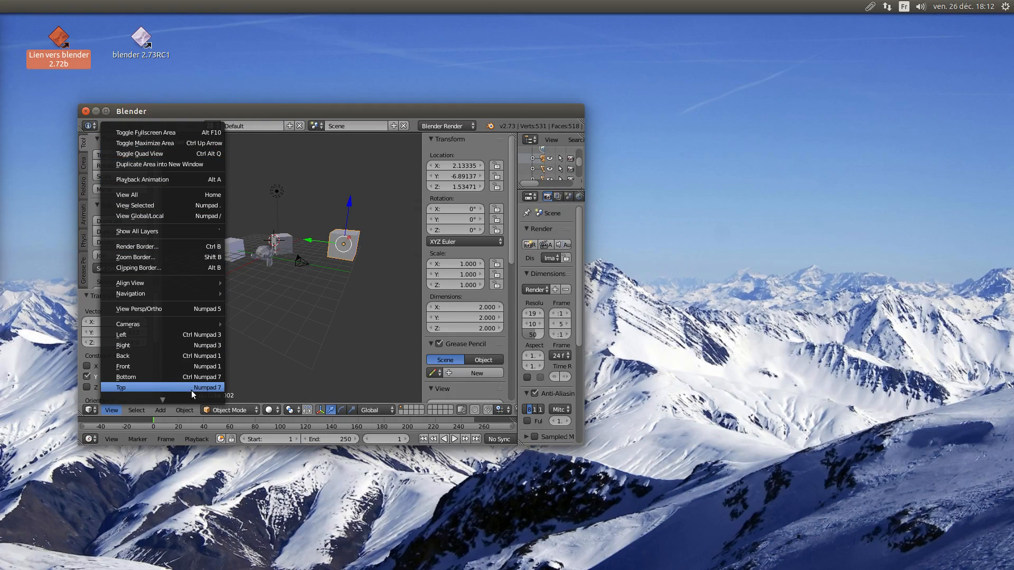
mouse_move(160, 401)
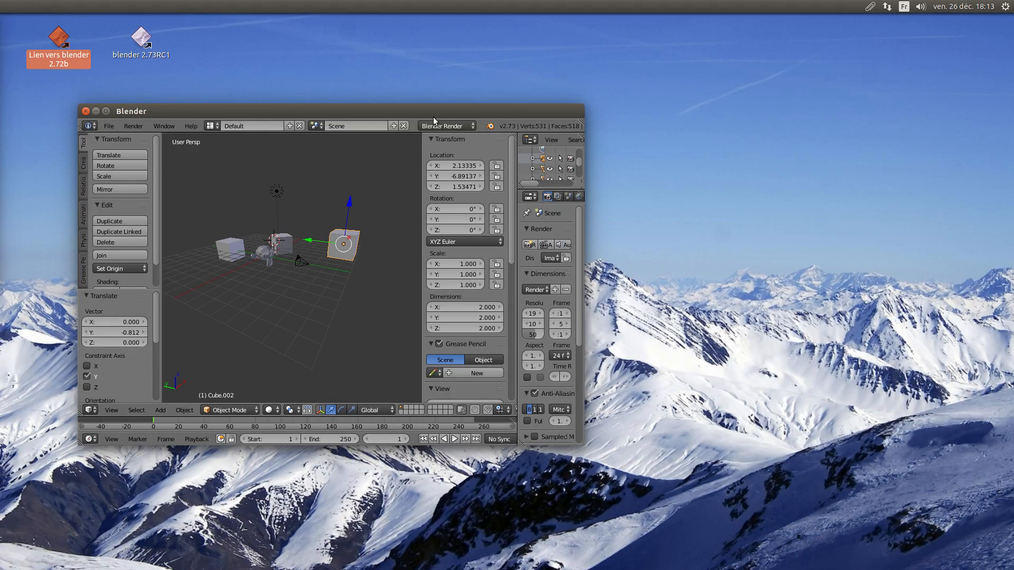
Shift the application window across the desktop and maximize it to fill the screen.
left_click_drag(431, 112, 510, 113)
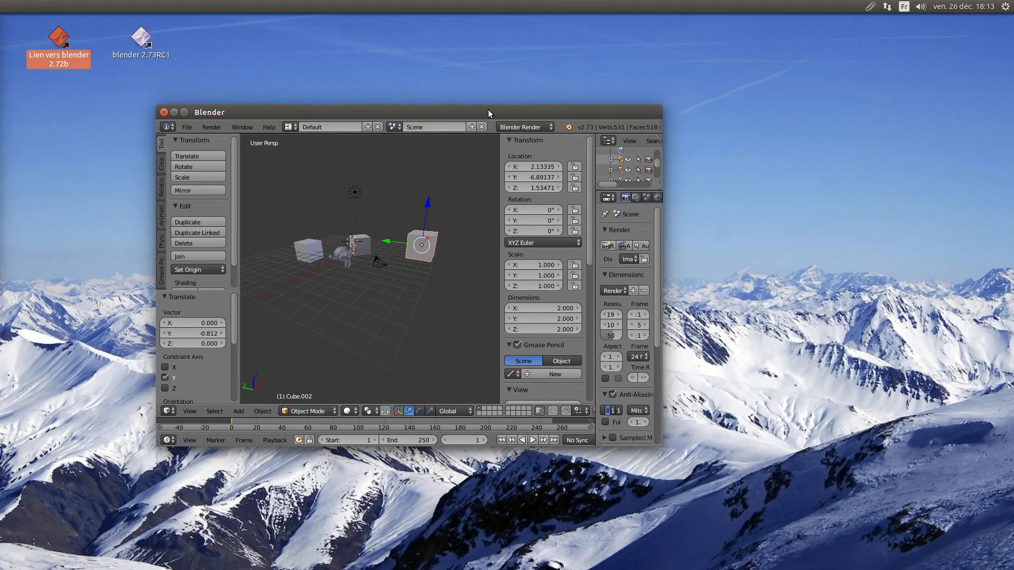
double_click(488, 109)
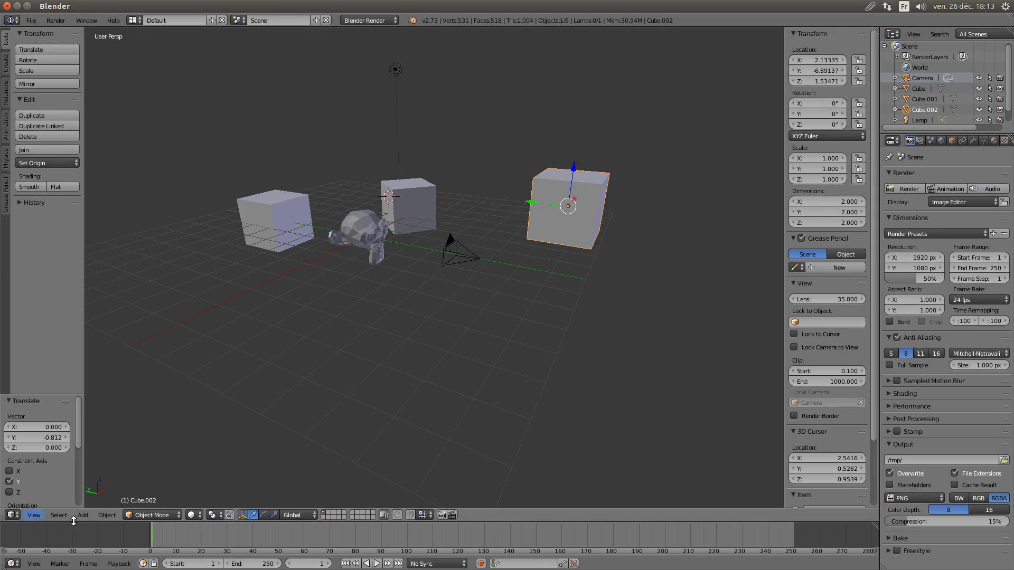